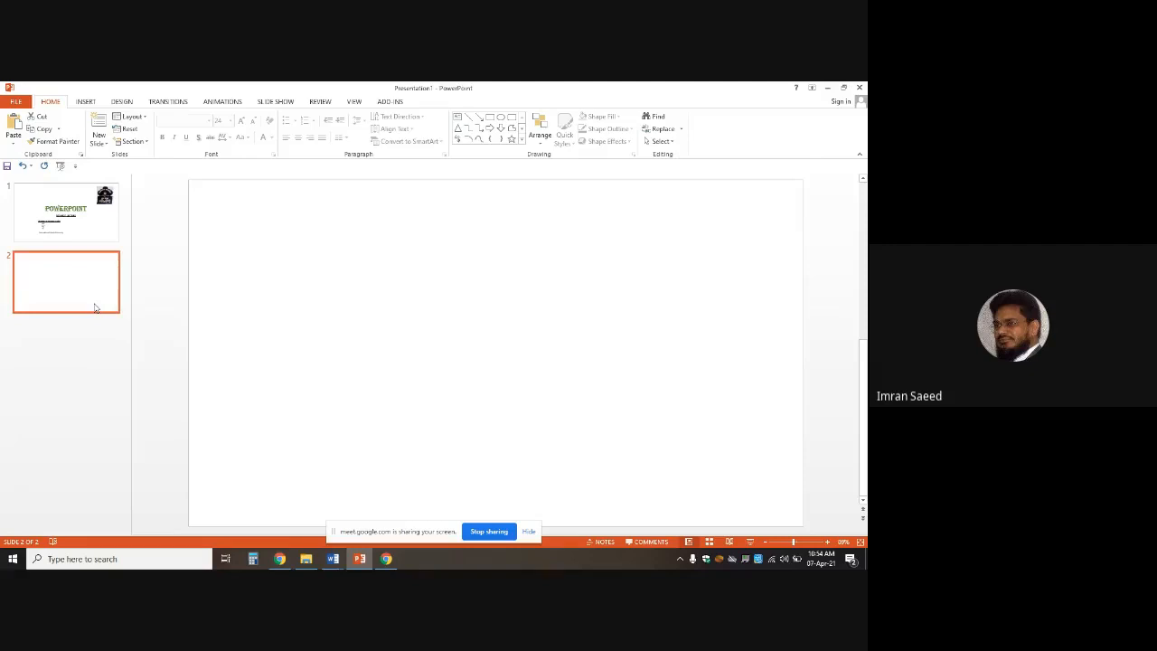
Delete the empty second slide and add a new slide with the Blank layout after the title slide.
key("Delete")
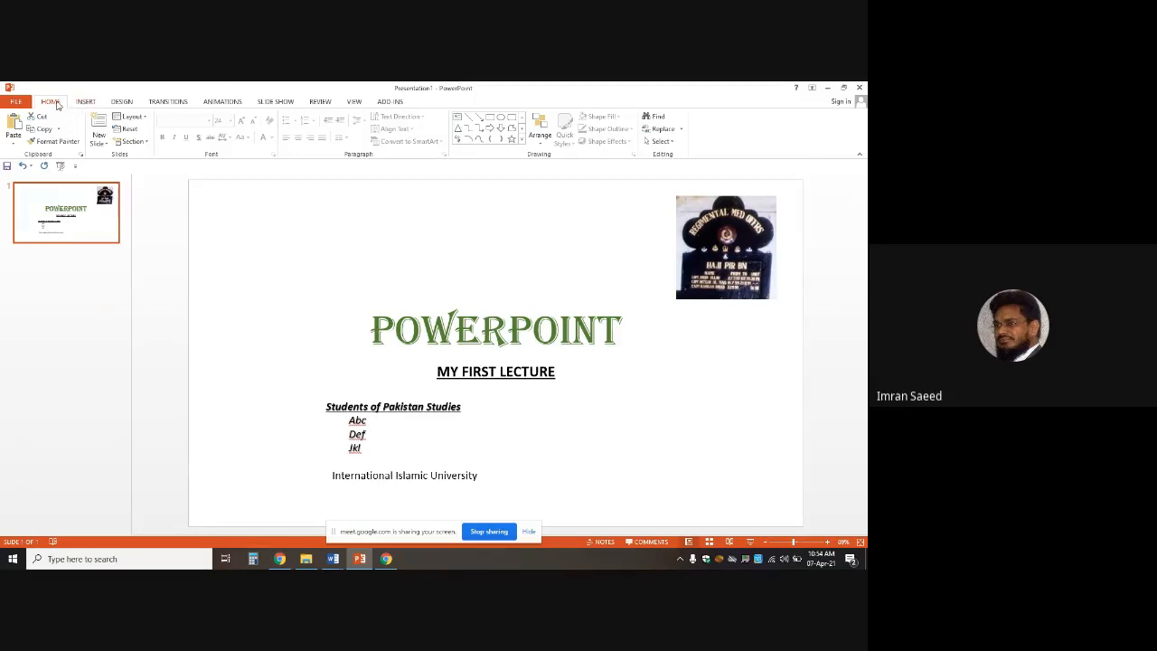
left_click(109, 145)
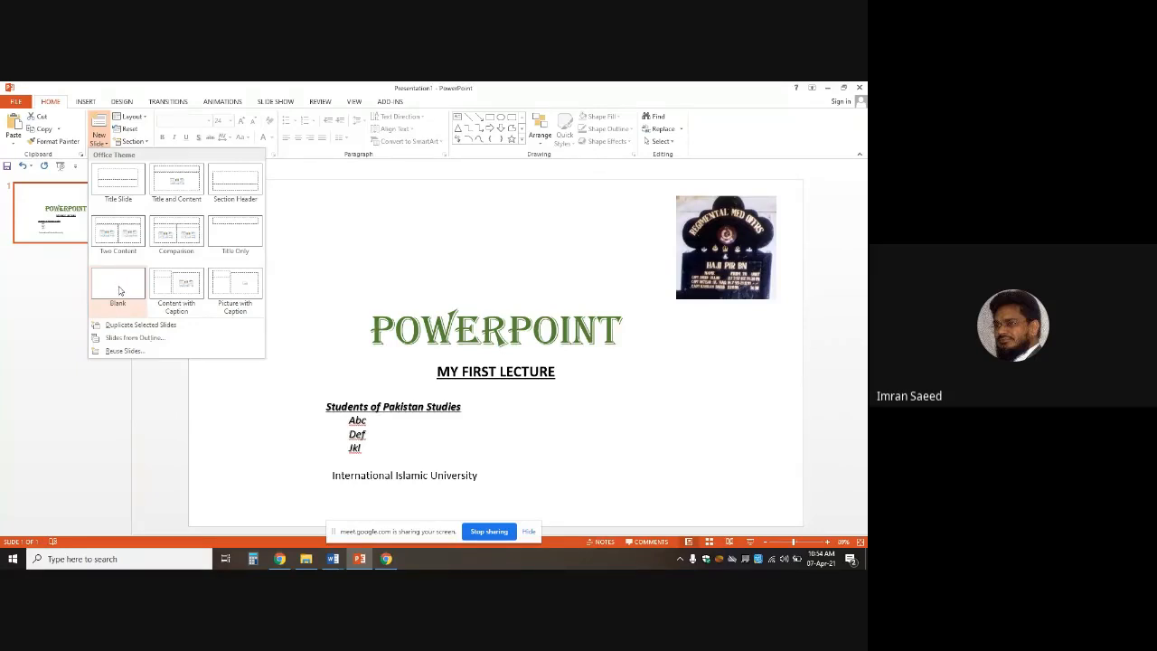
left_click(119, 289)
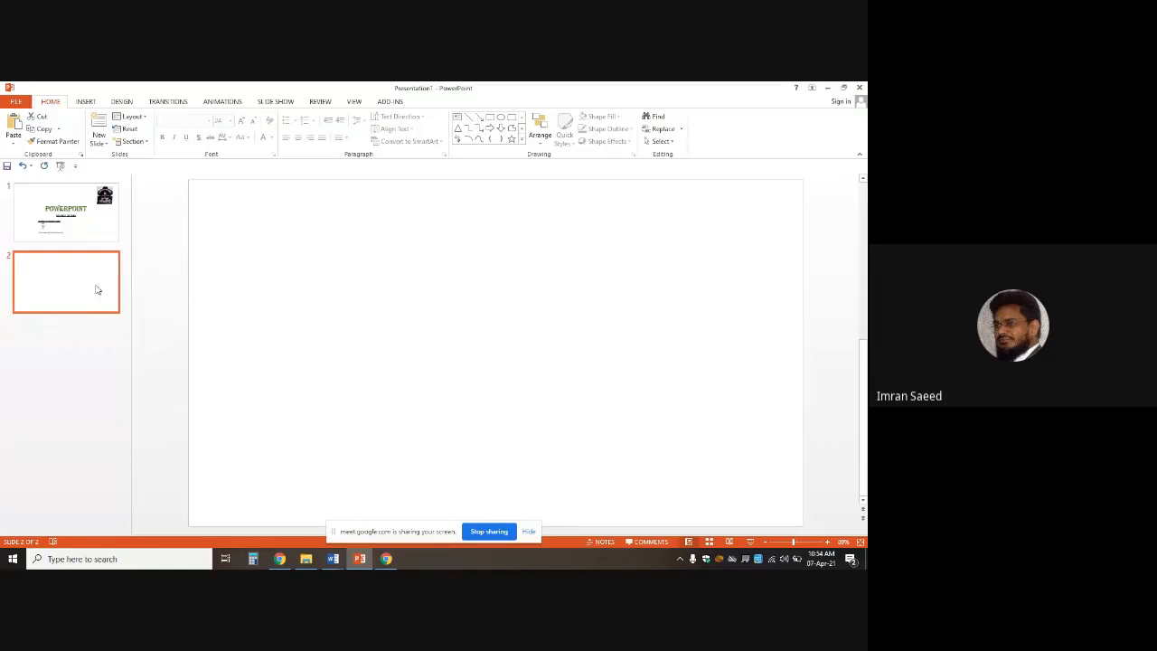
Switch to the Google Meet call in Chrome, admit the waiting participant, and return to the PowerPoint presentation.
left_click(386, 558)
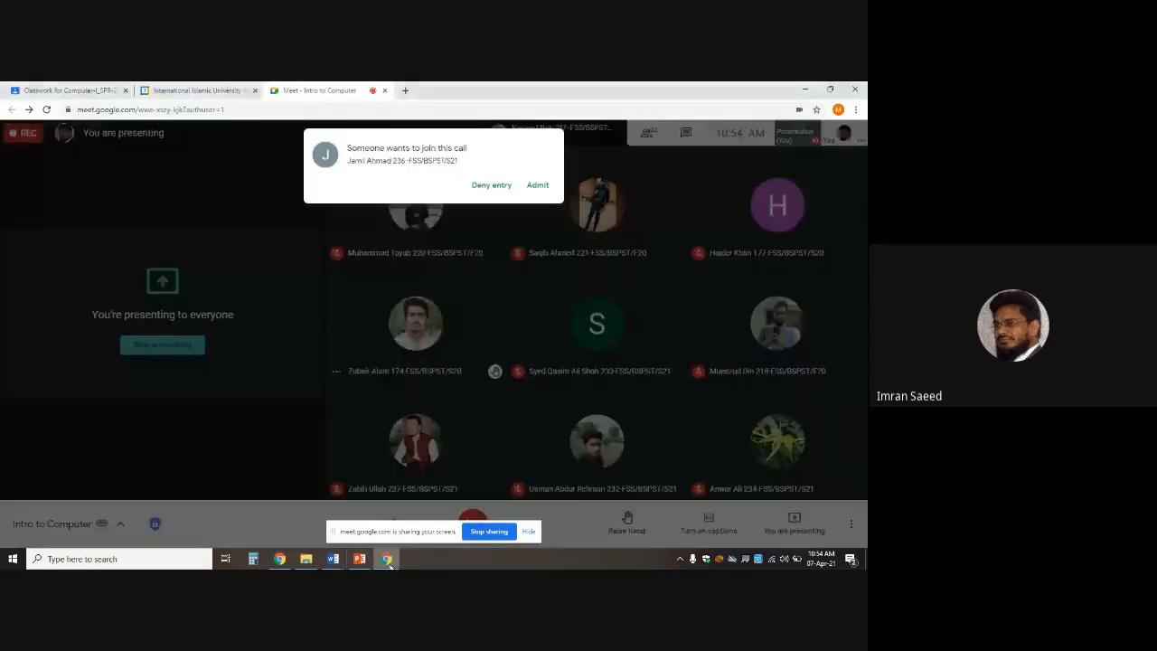
left_click(537, 184)
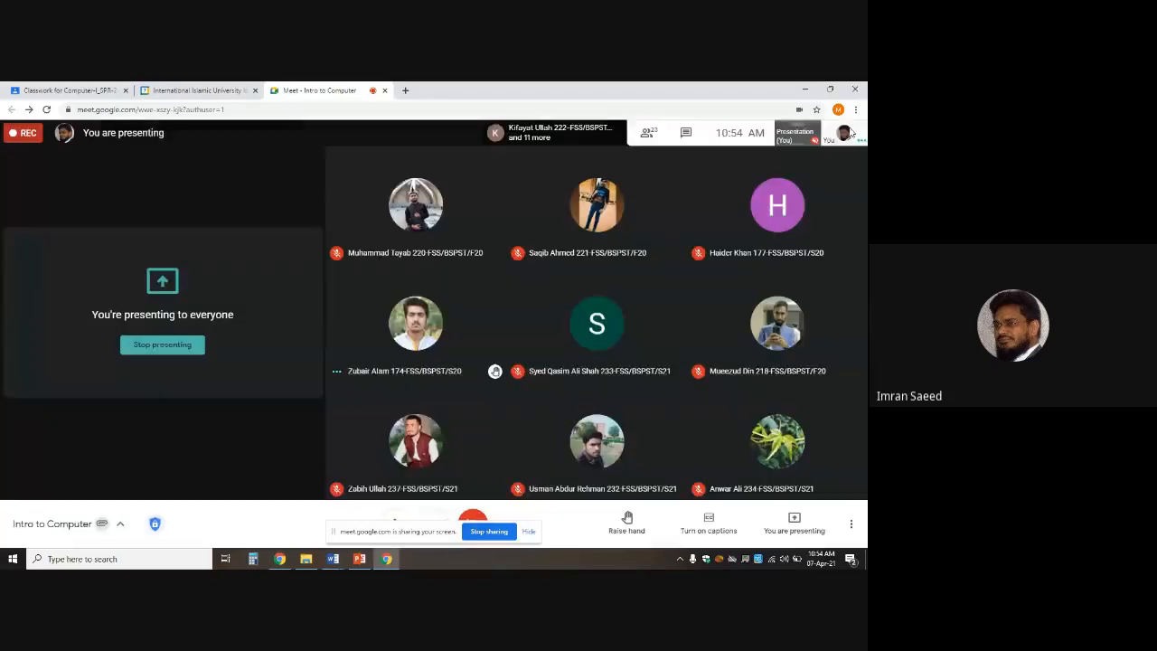
left_click(803, 88)
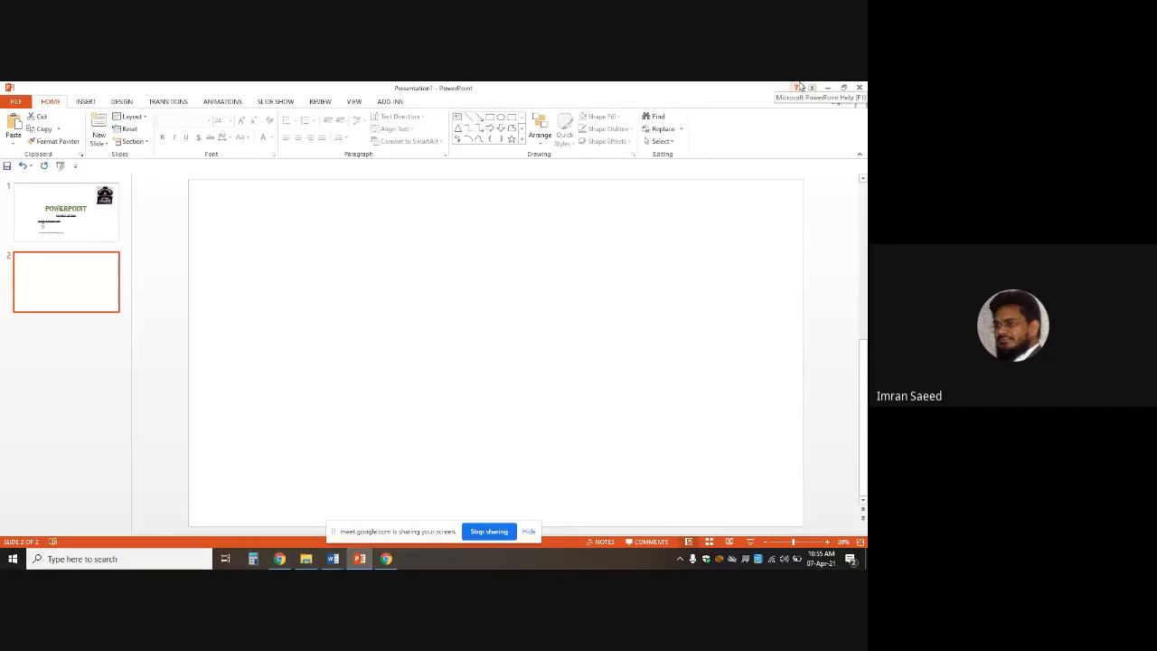
Insert a large text box across the blank slide and enter Balochistan, Sindh and KP on separate lines.
left_click(392, 283)
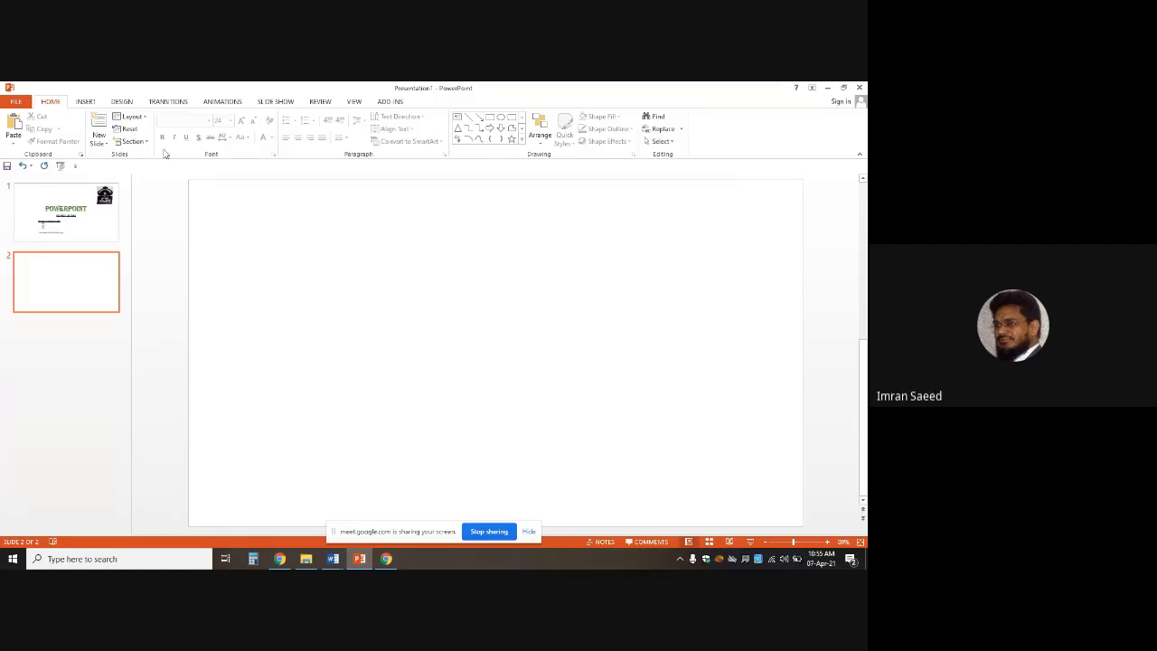
left_click(86, 103)
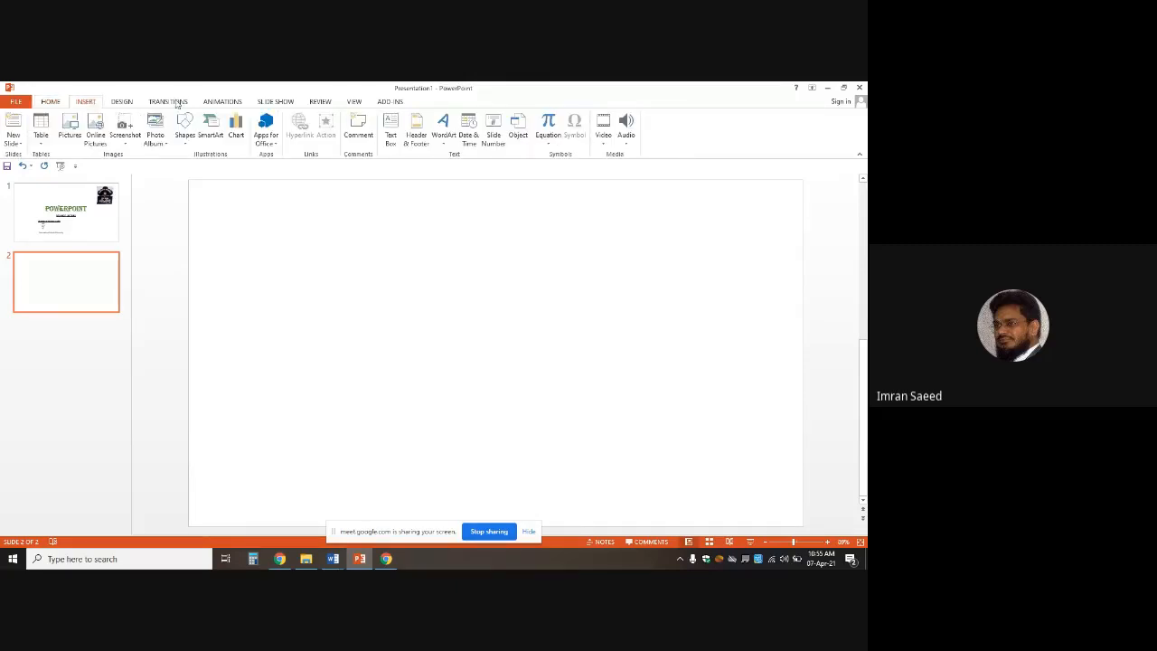
left_click(390, 130)
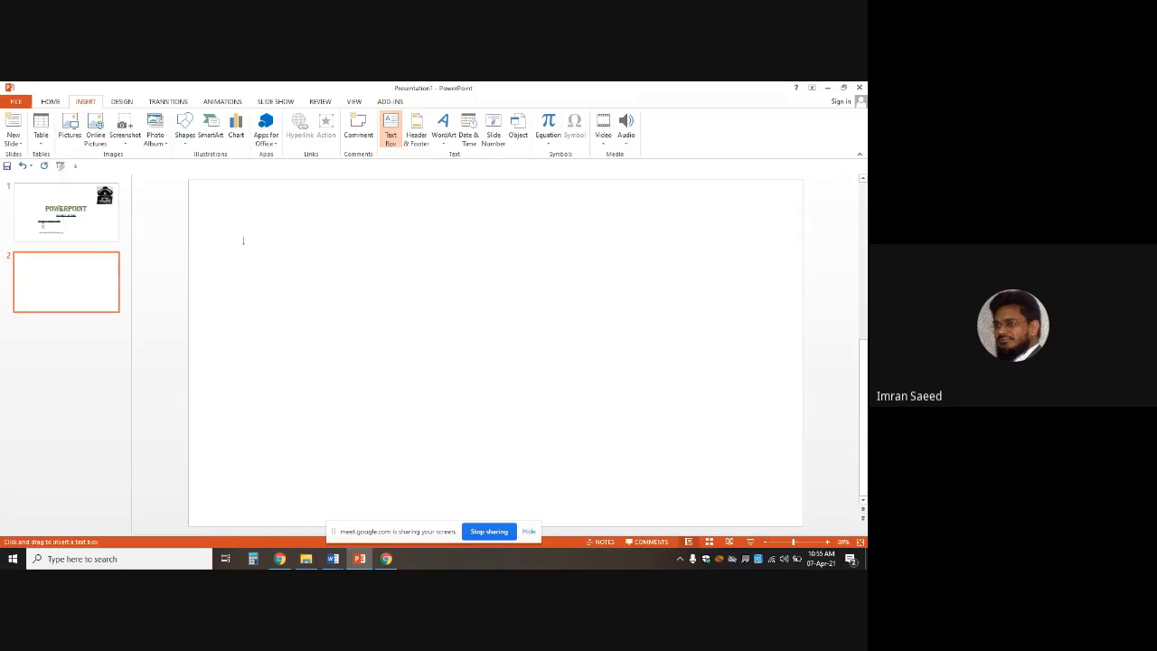
mouse_move(220, 214)
left_mouse_down()
mouse_move(377, 289)
mouse_move(609, 430)
mouse_move(713, 465)
mouse_move(759, 494)
left_mouse_up()
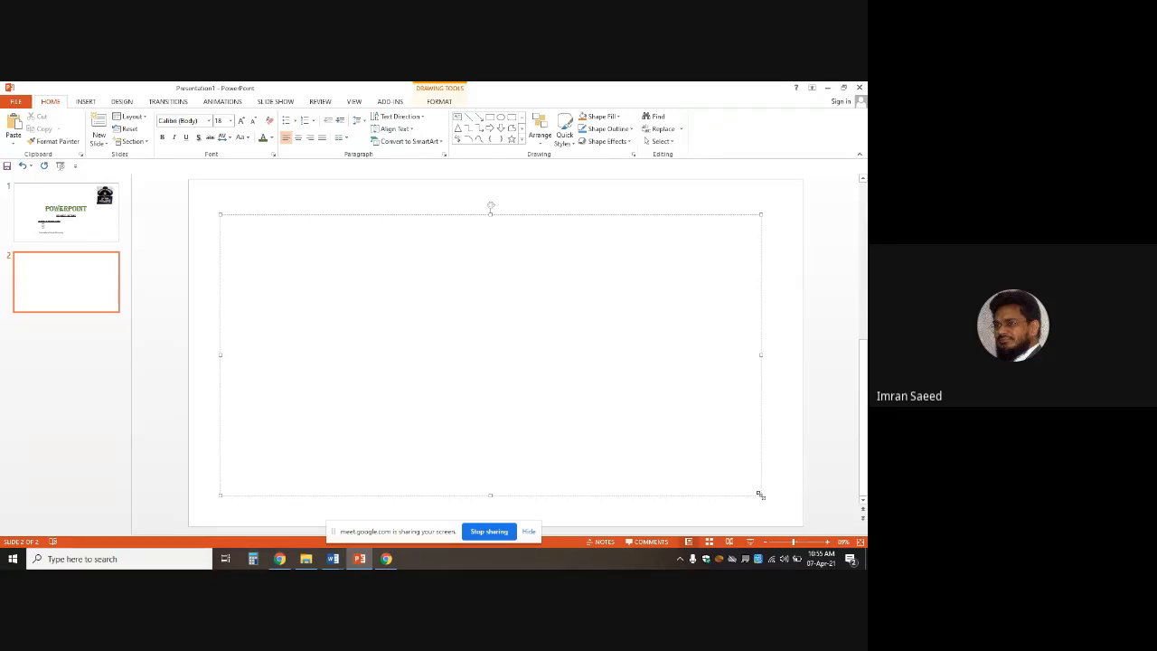
type("Balochistan")
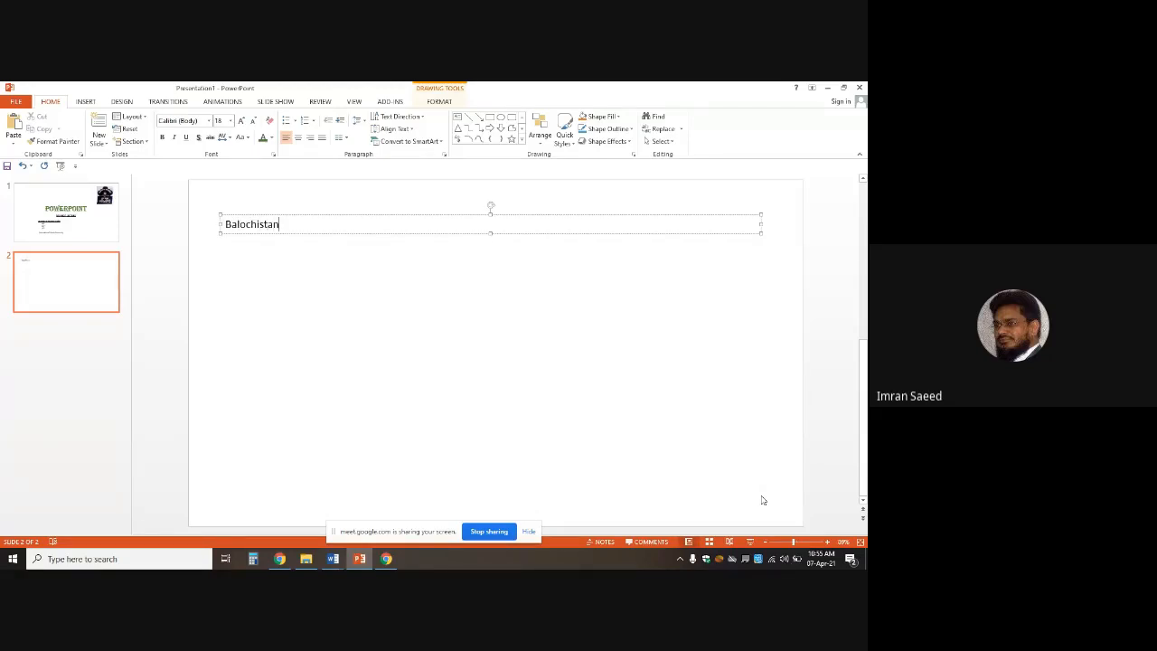
key("Return")
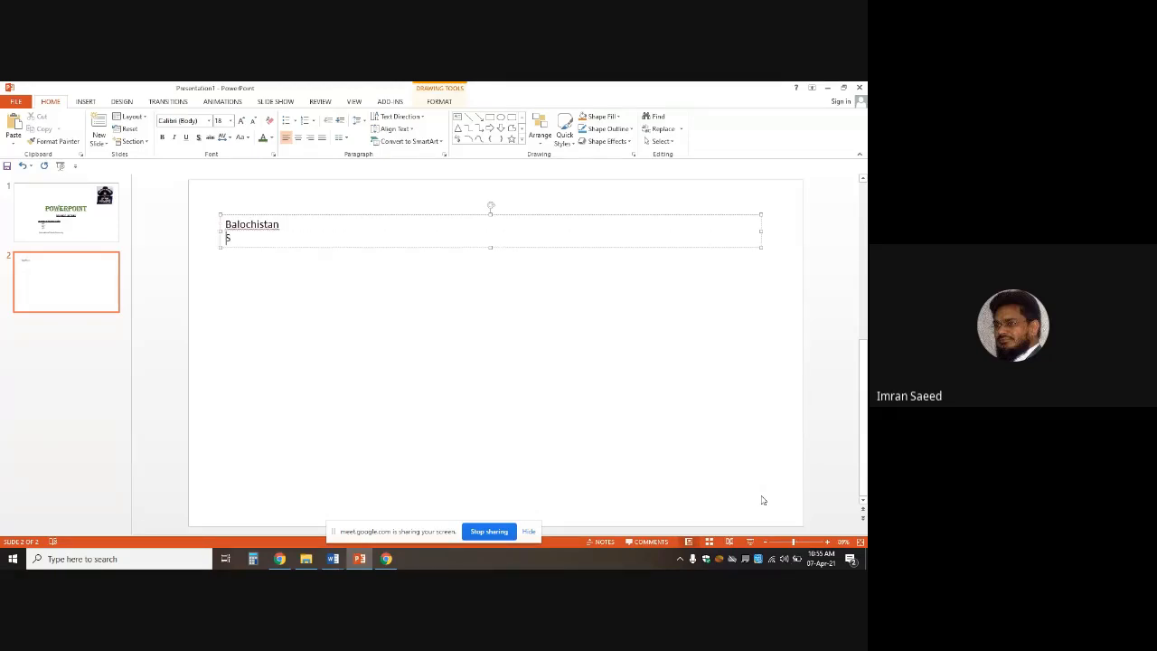
type("Sindh")
key("Return")
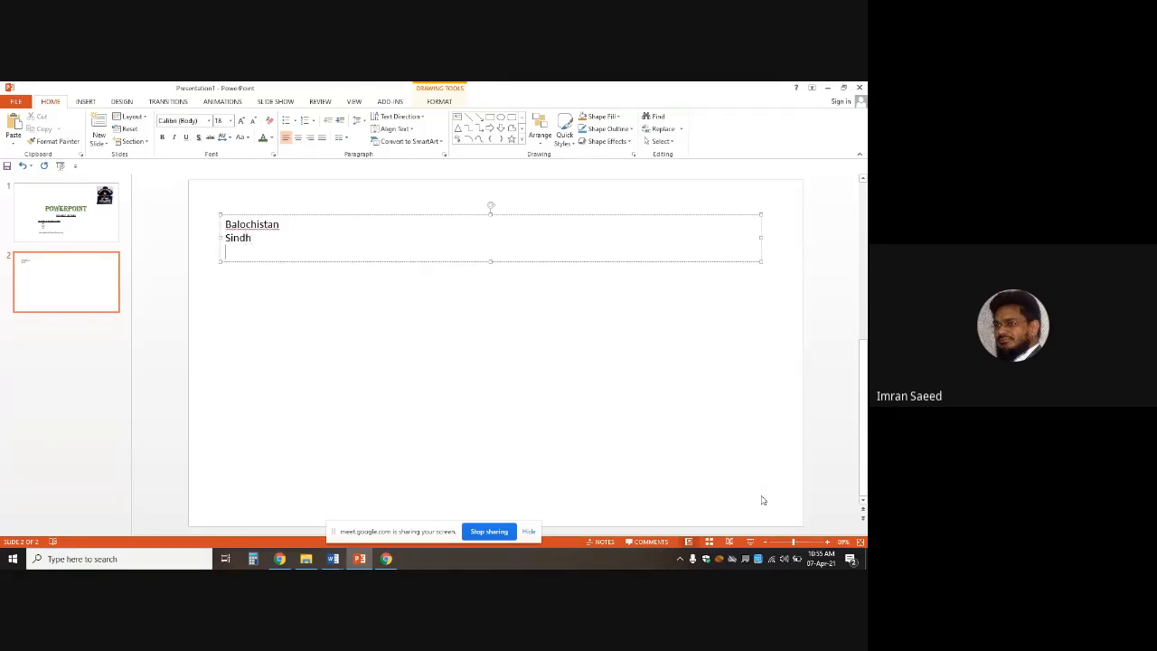
type("KP")
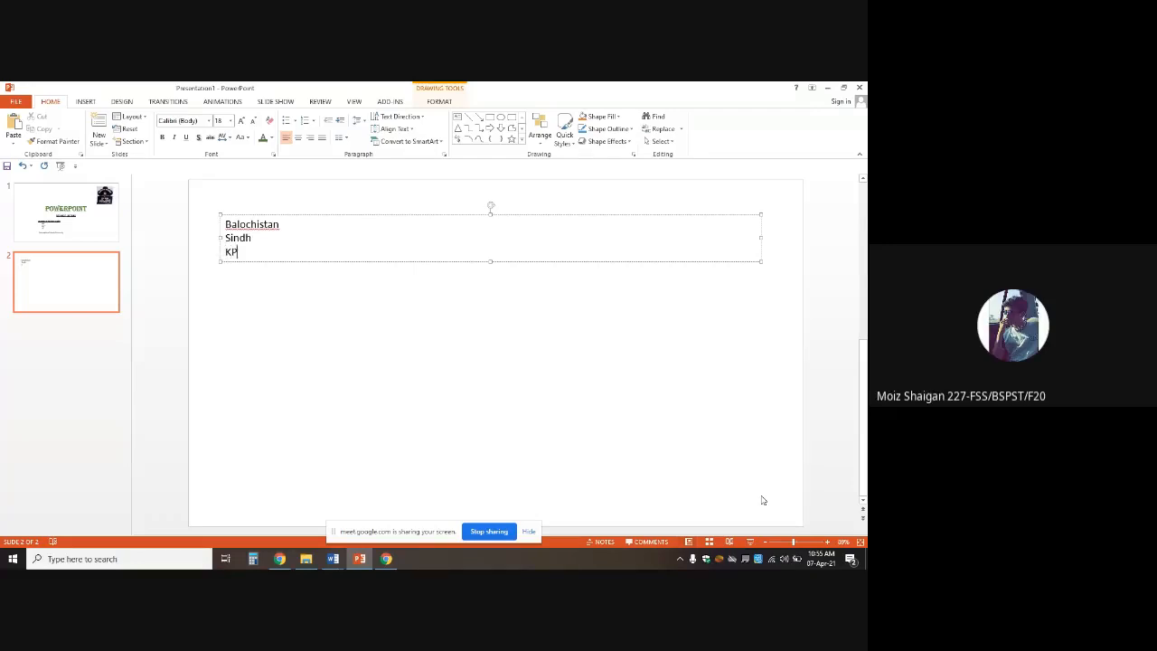
key("Return")
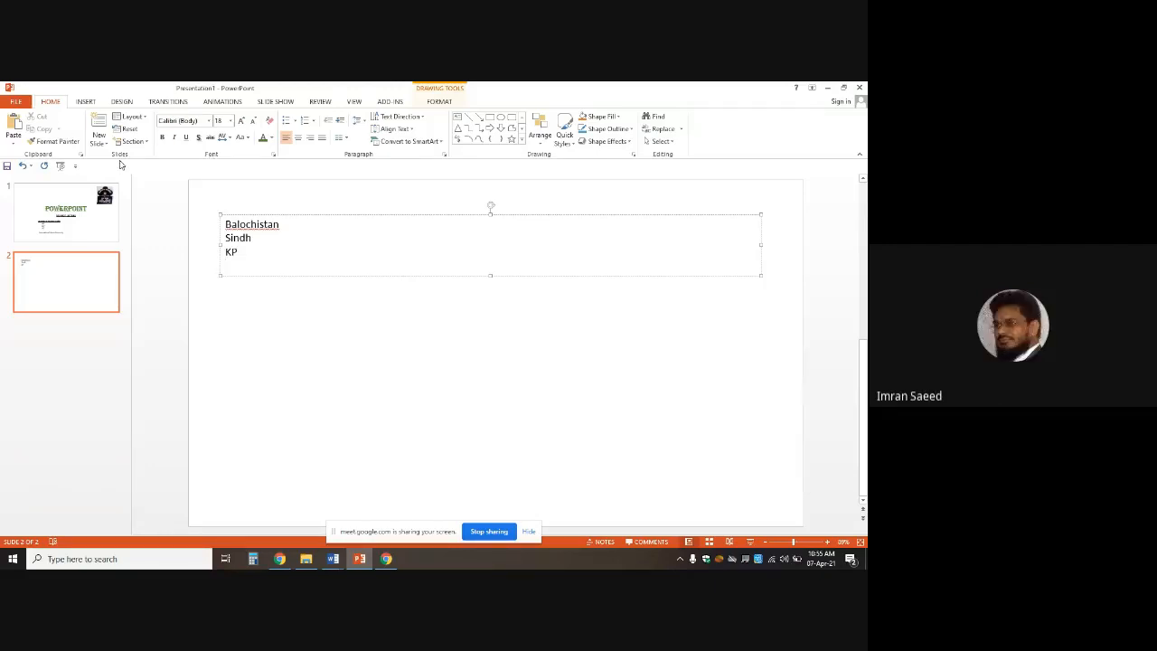
Add a slide with the Content with Caption layout after the second slide and delete it again.
left_click(98, 142)
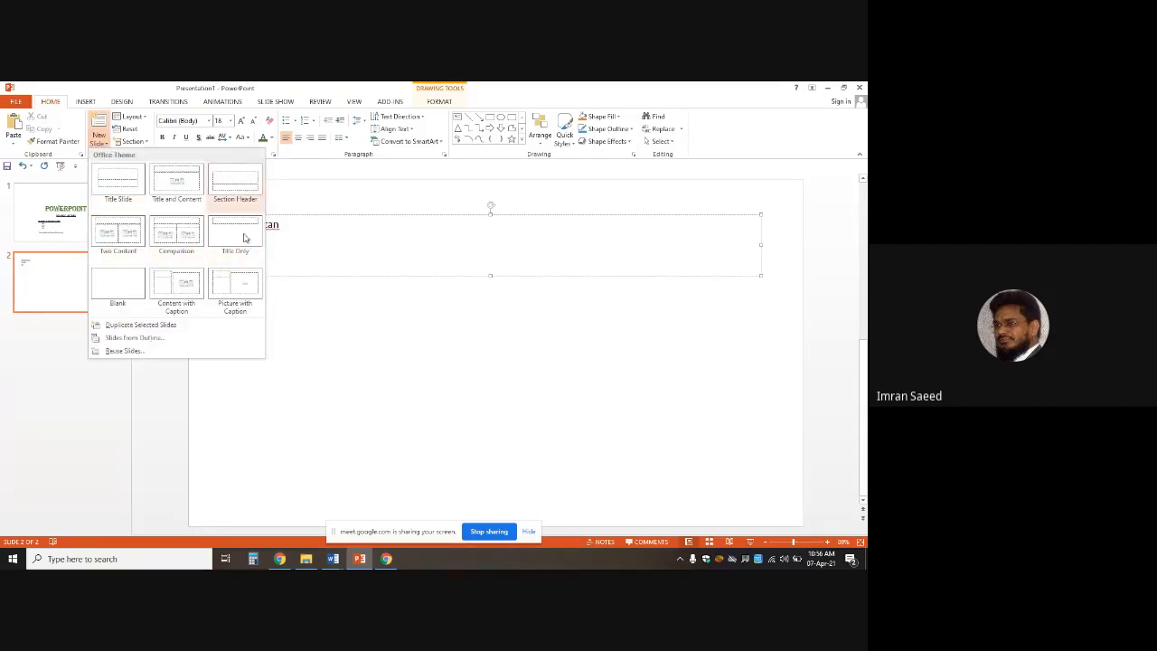
left_click(186, 288)
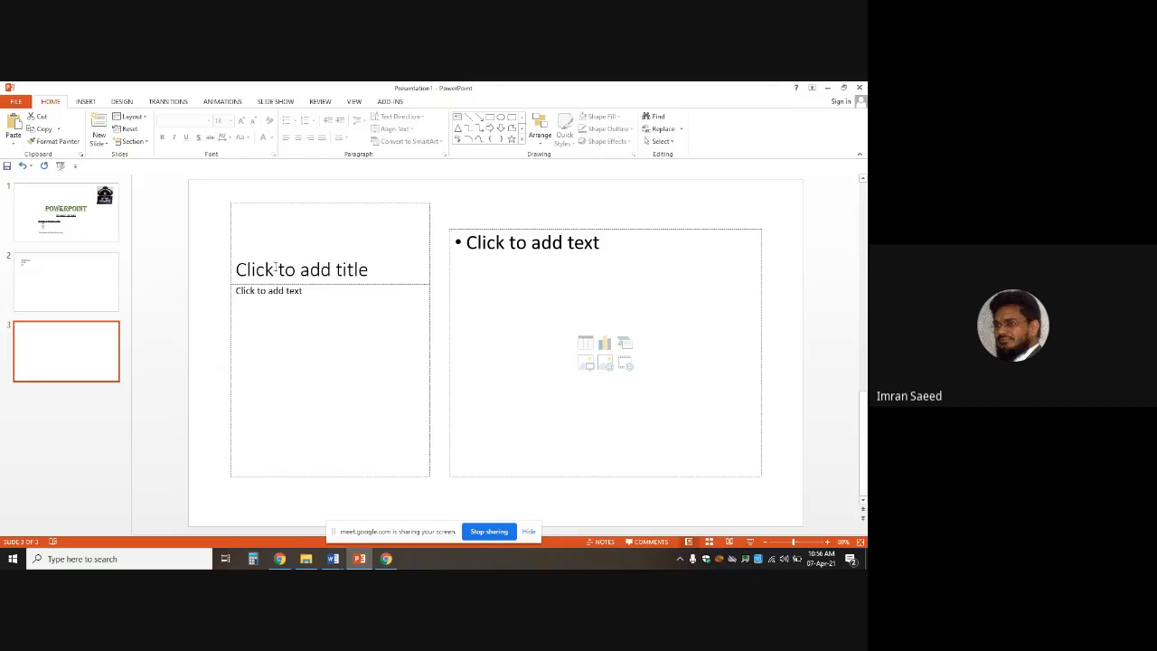
left_click(115, 360)
key("Delete")
Correct the spelling of the first province in the text box to the suggested Baluchistan.
left_click(240, 226)
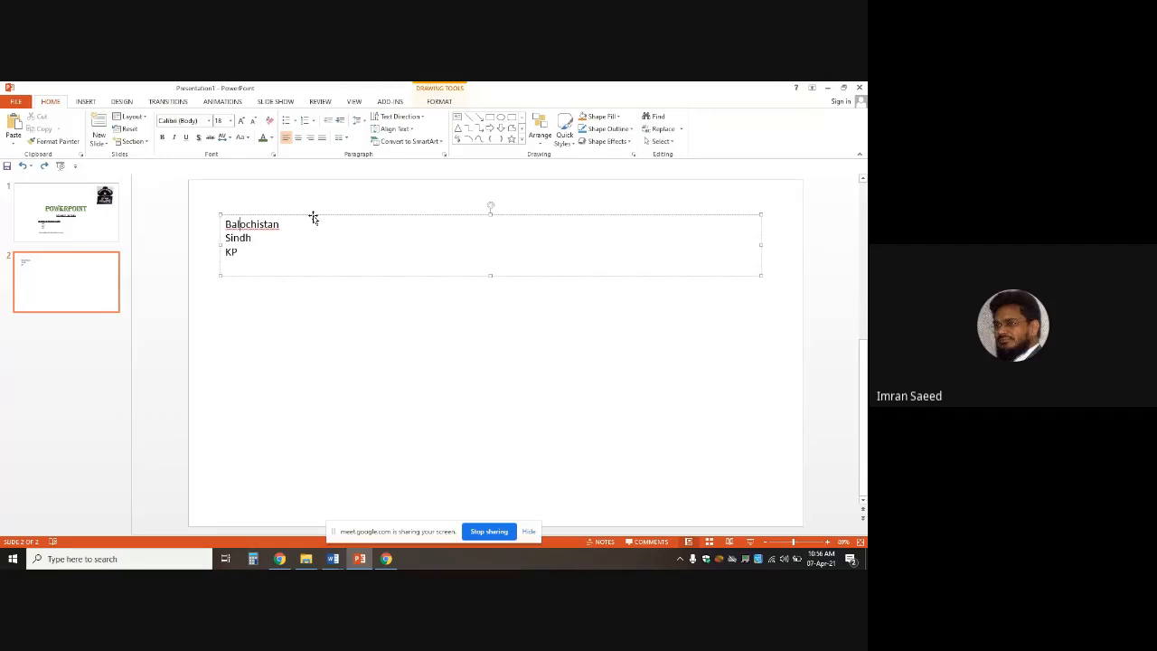
right_click(248, 228)
left_click(282, 233)
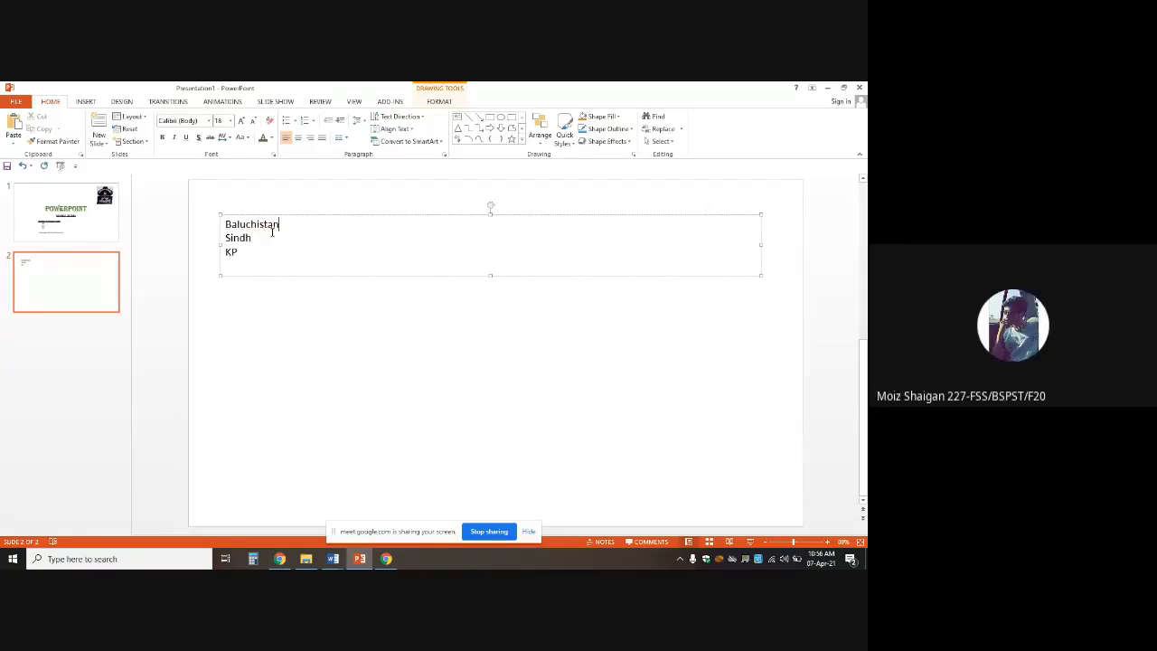
Add Punjab, GB and AJK on separate lines below KP in the text box.
left_click(252, 252)
key("Return")
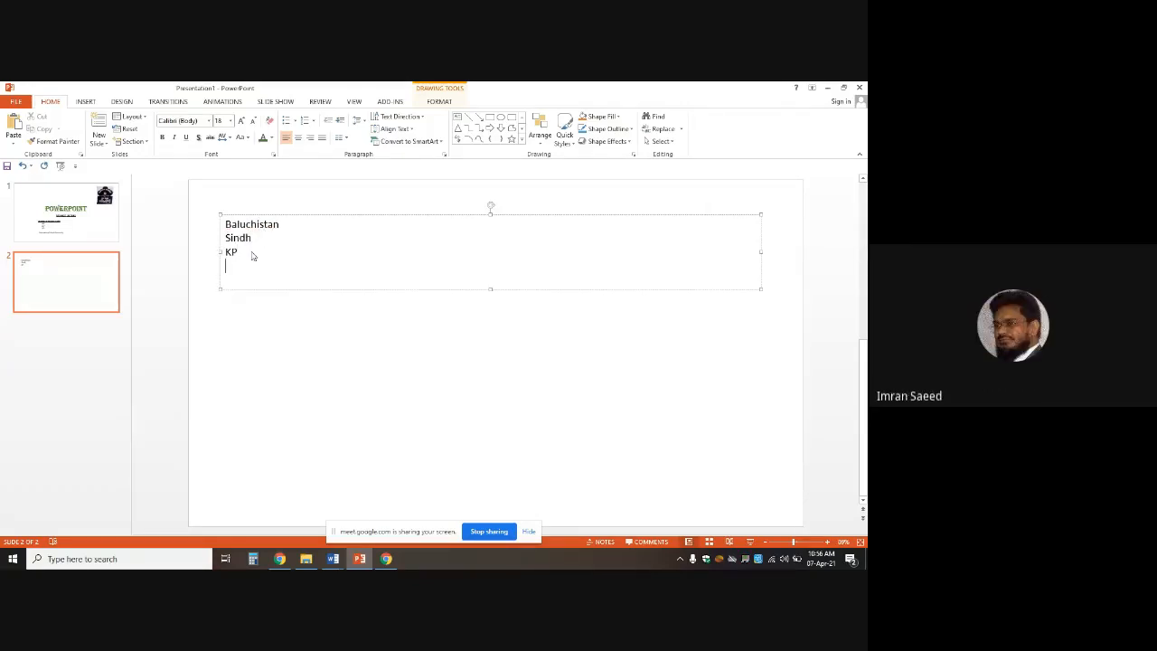
type("Punjab")
key("Return")
type("GB")
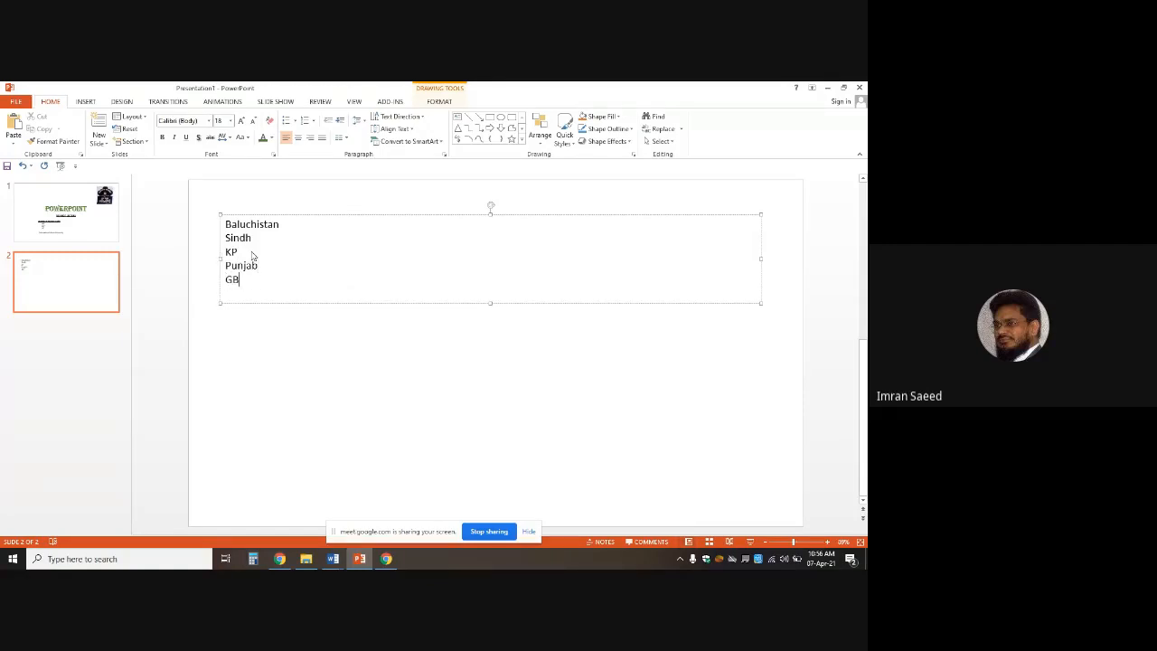
key("Return")
type("AJK")
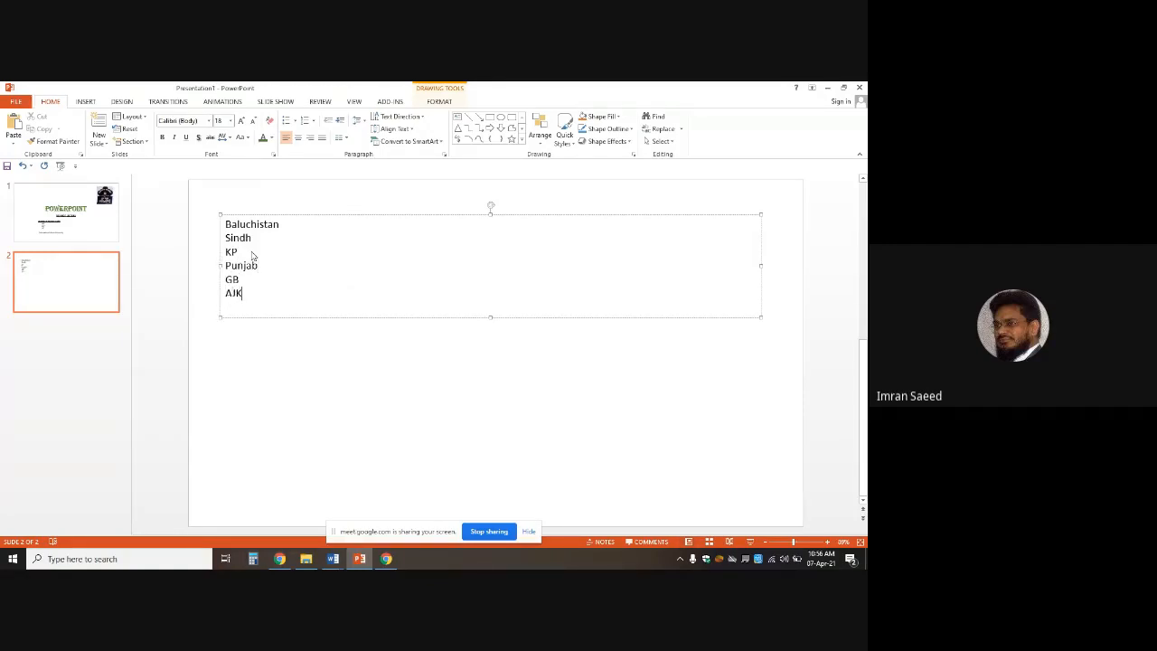
left_click(321, 366)
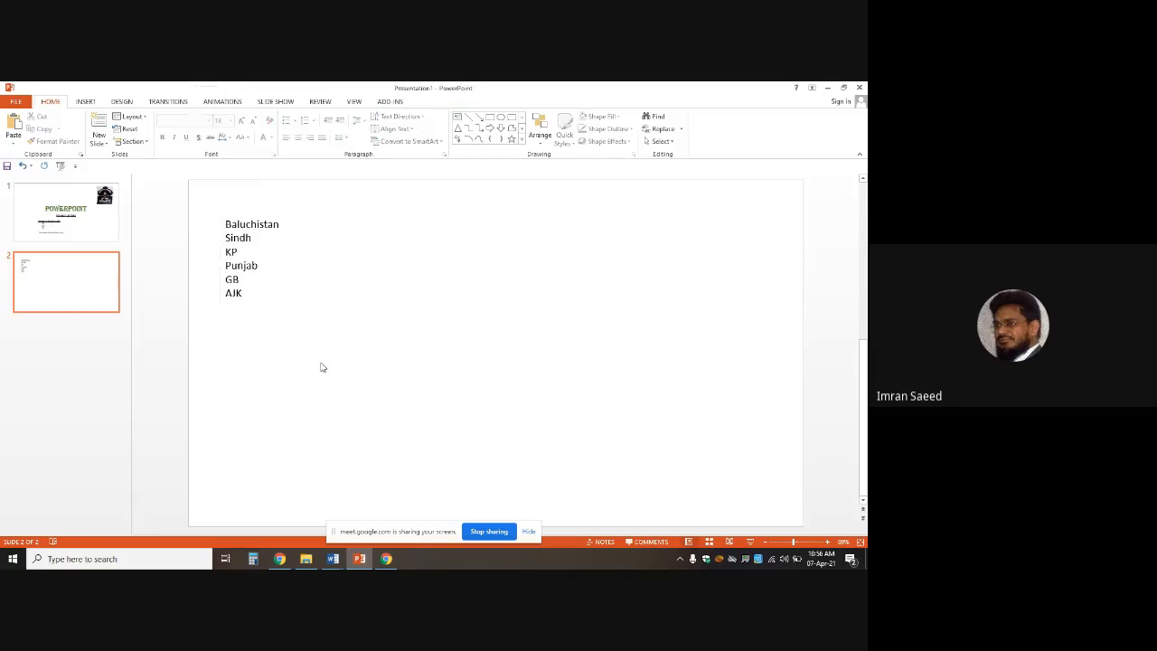
Format all six lines from Baluchistan to AJK as a bulleted list with hollow square bullets.
left_click(260, 293)
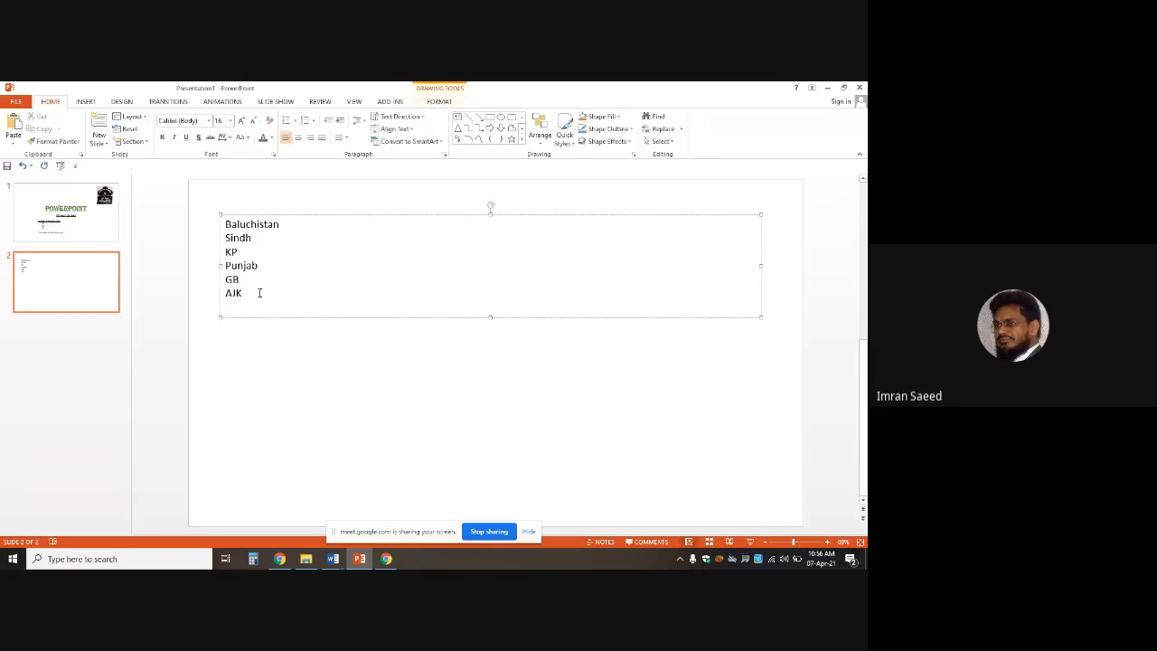
left_click_drag(260, 293, 217, 225)
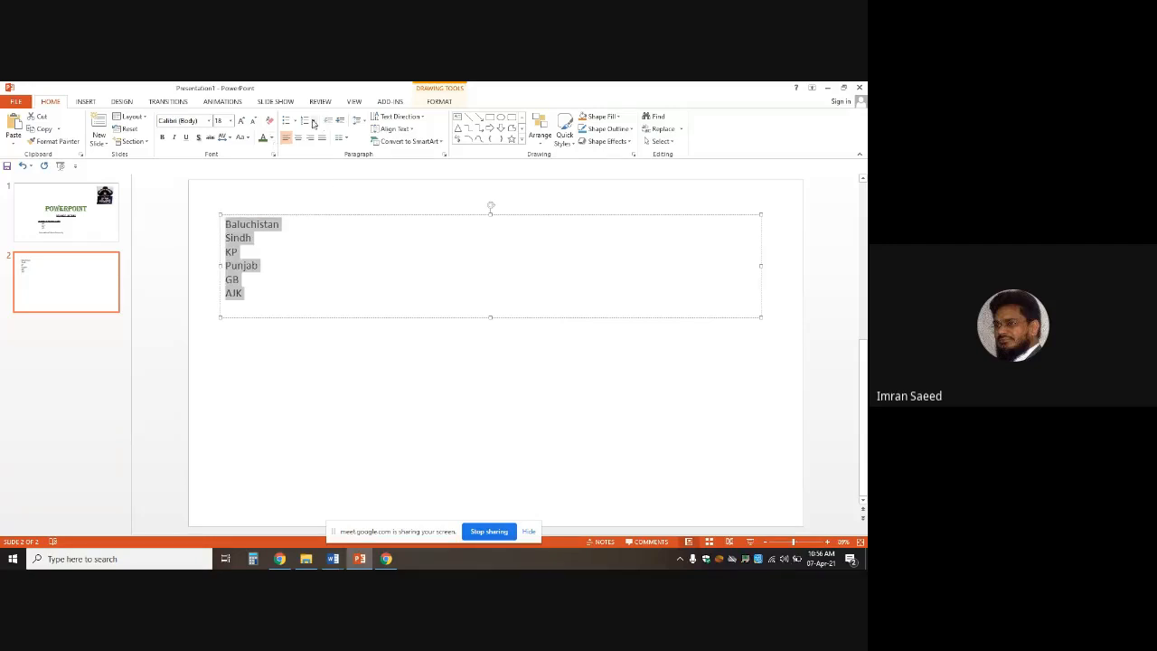
left_click(284, 121)
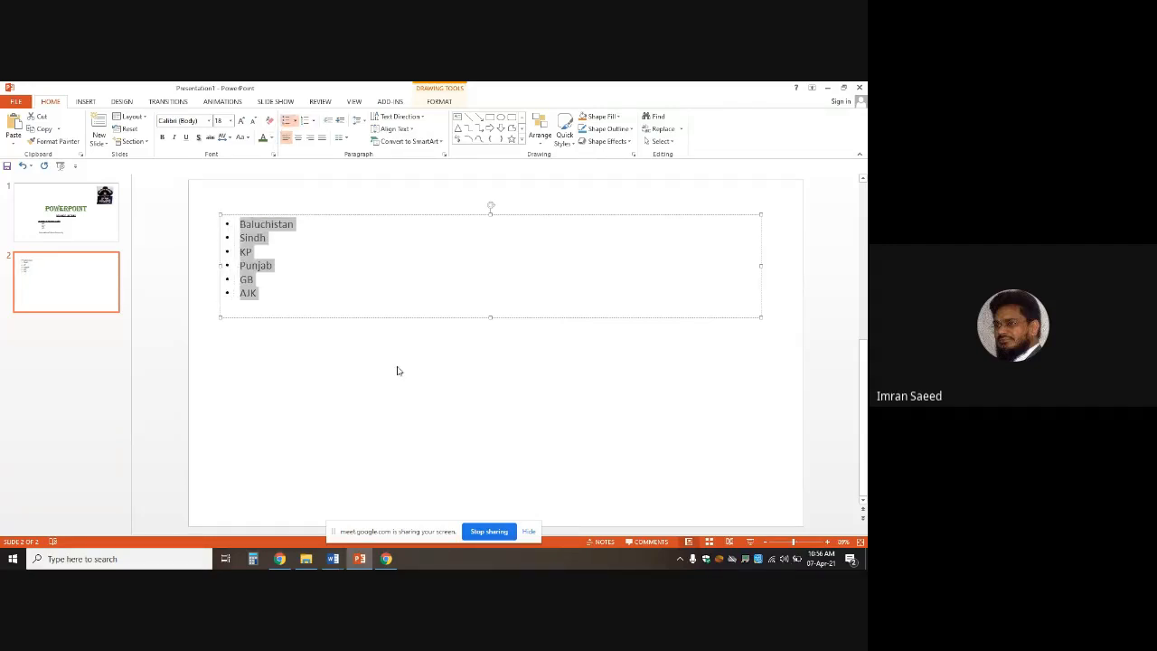
left_click(294, 122)
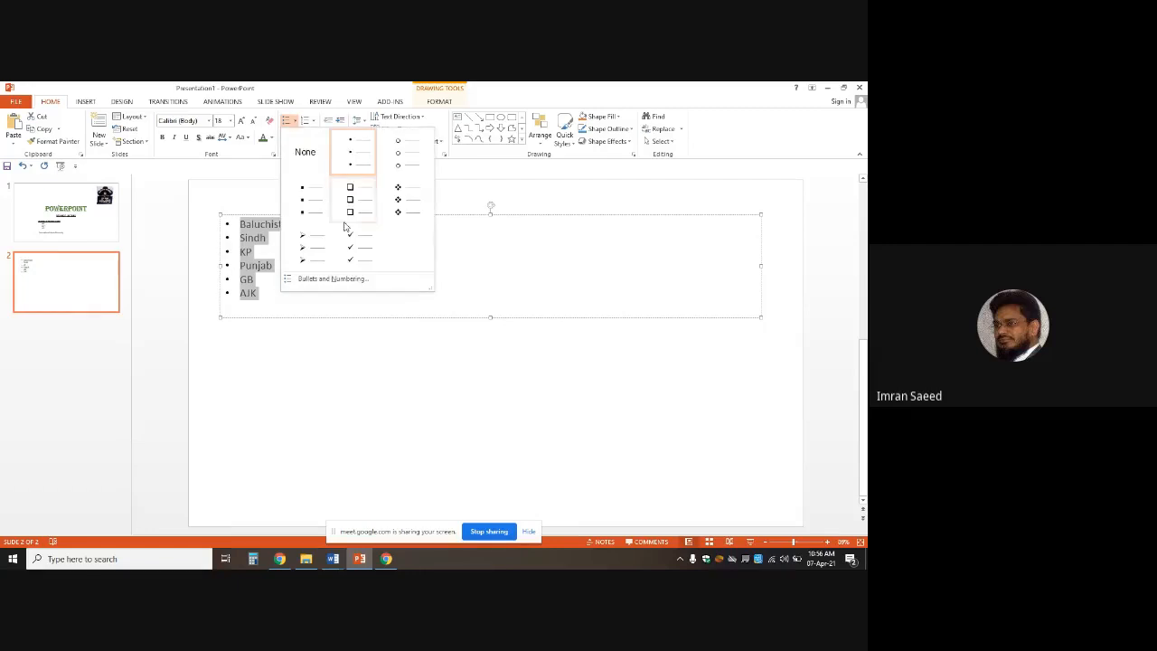
left_click(351, 215)
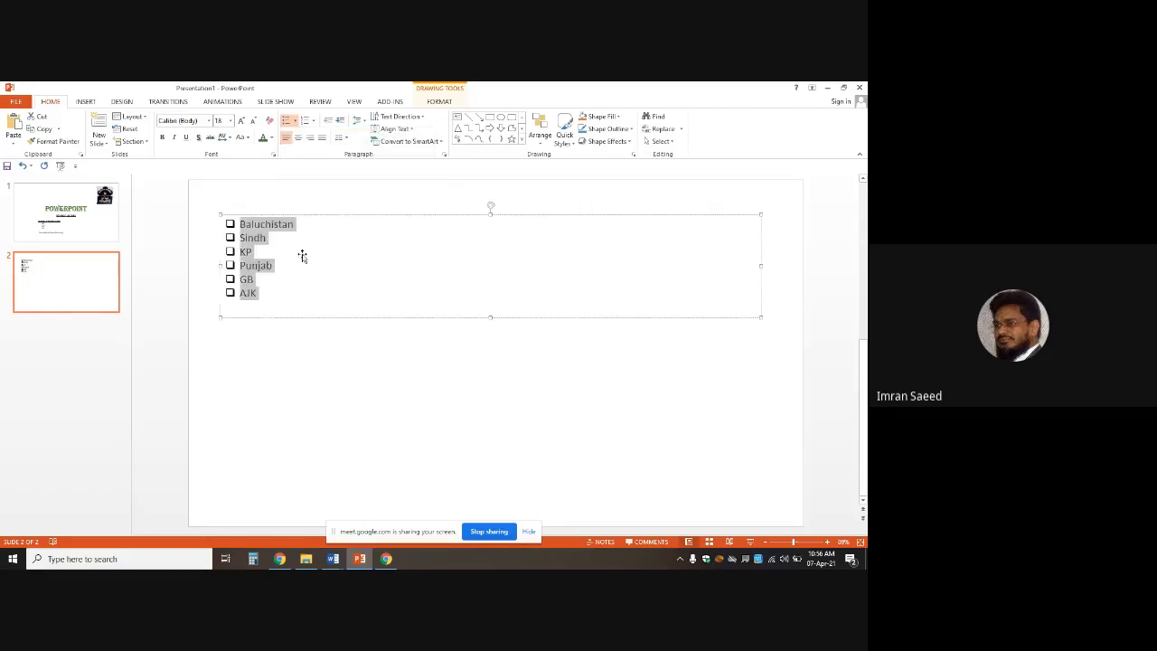
Set the font size of the whole bulleted province list to 32.
left_click(298, 259)
left_click_drag(277, 301, 211, 222)
left_click(231, 120)
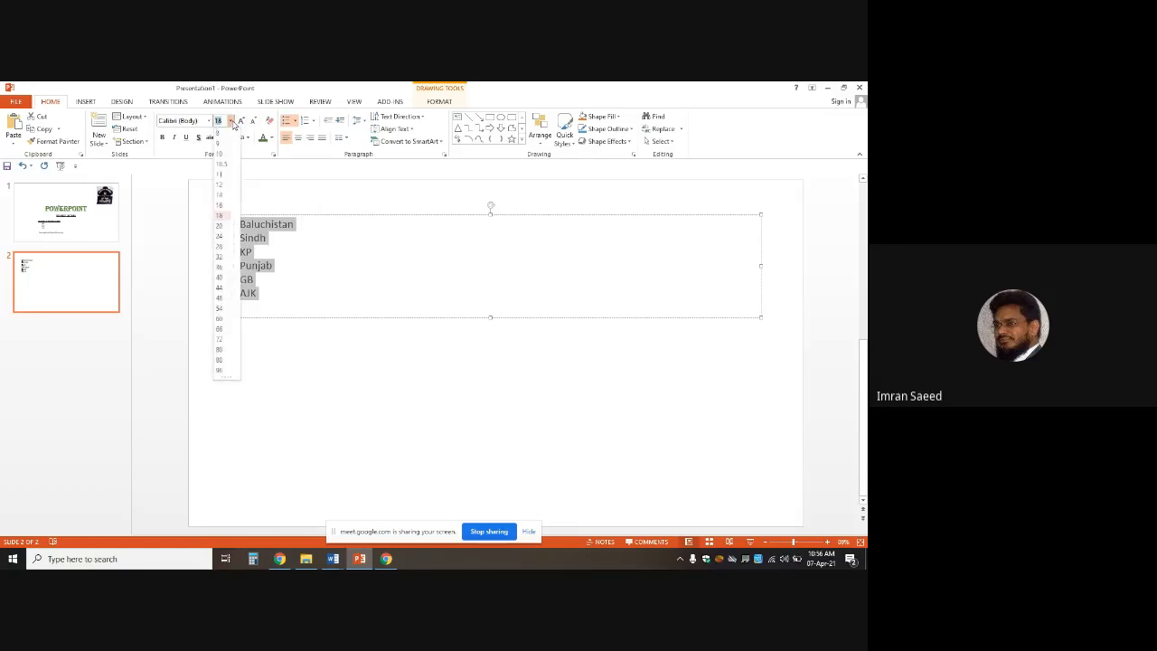
left_click(223, 259)
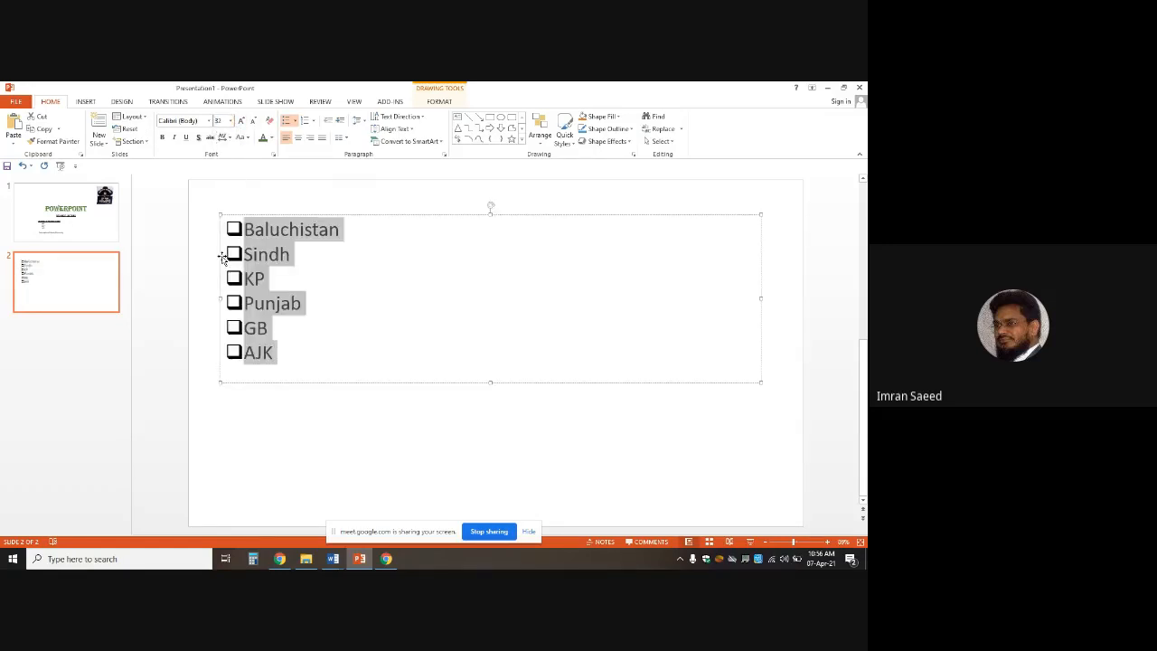
Move the list's text box slightly down the slide and narrow it to fit closely around the province names.
left_click_drag(389, 214, 390, 250)
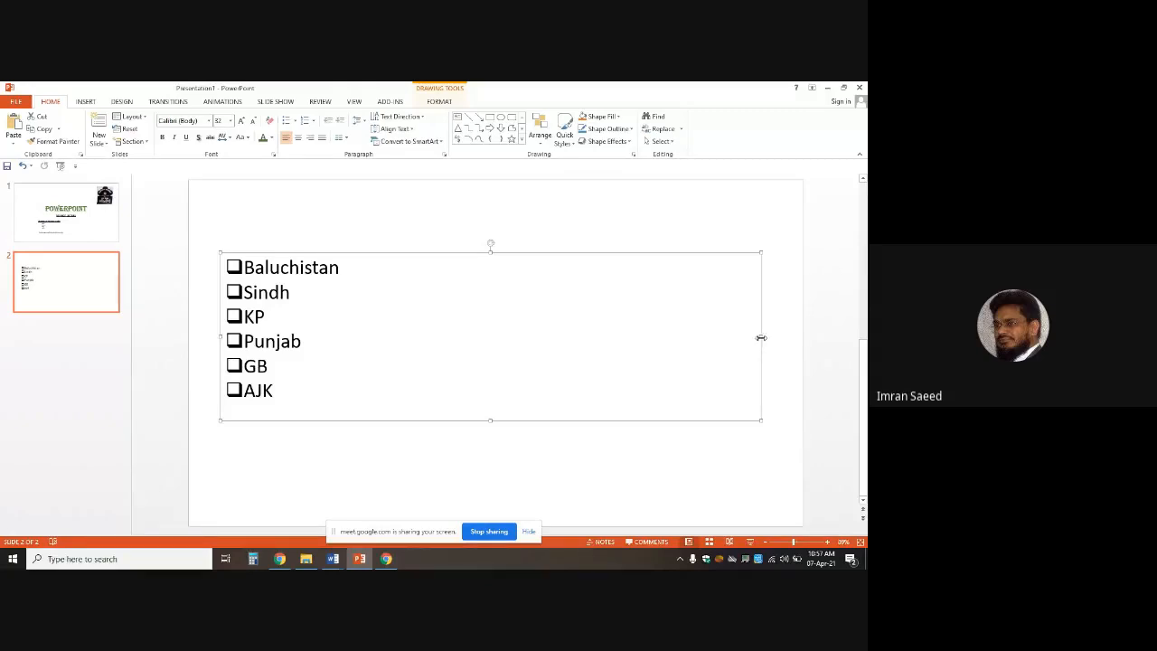
left_click_drag(761, 337, 386, 372)
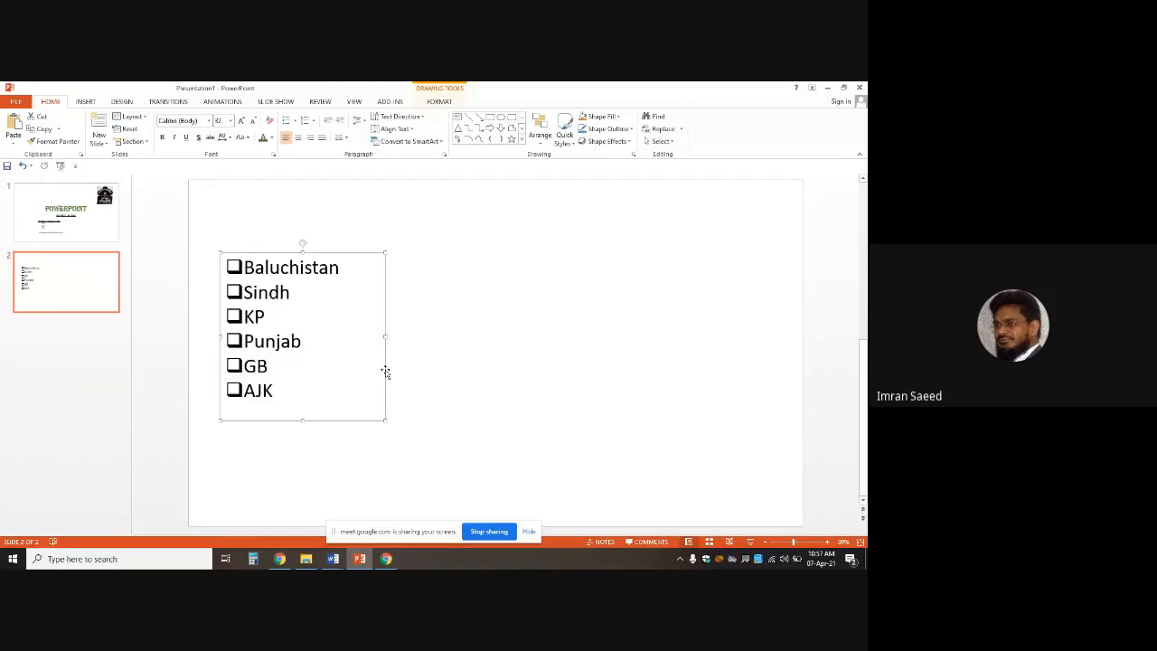
left_click(532, 355)
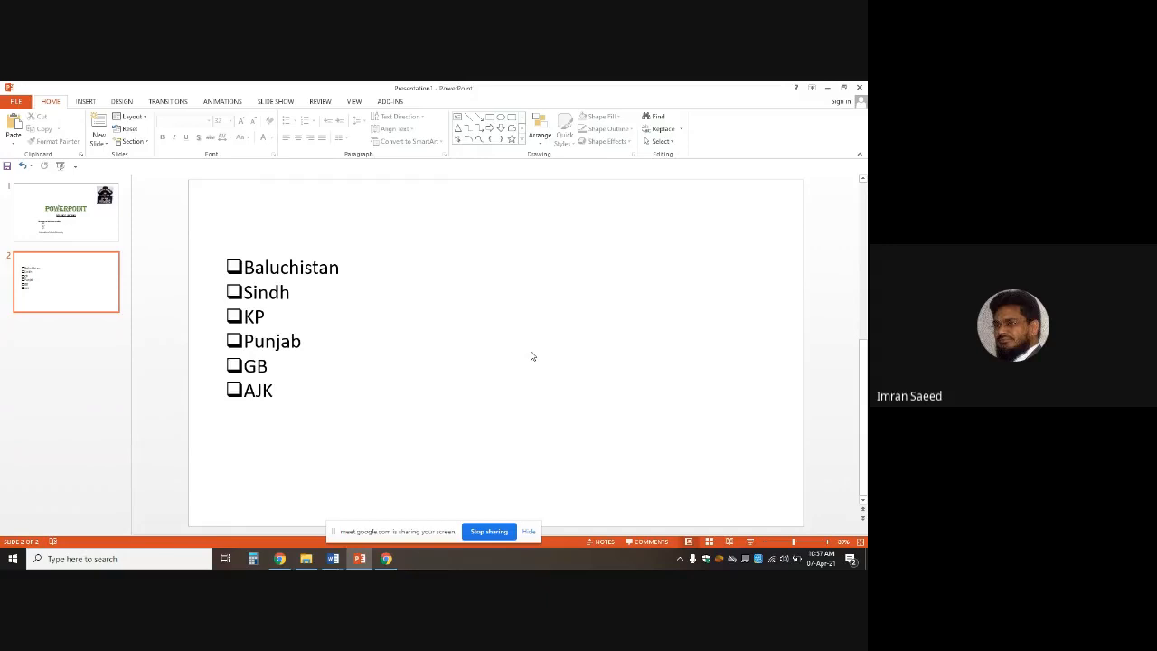
Insert the picture scan0056b.jpg on slide 2 and enlarge it to about 3" by 2.92" beside the province list.
left_click(87, 103)
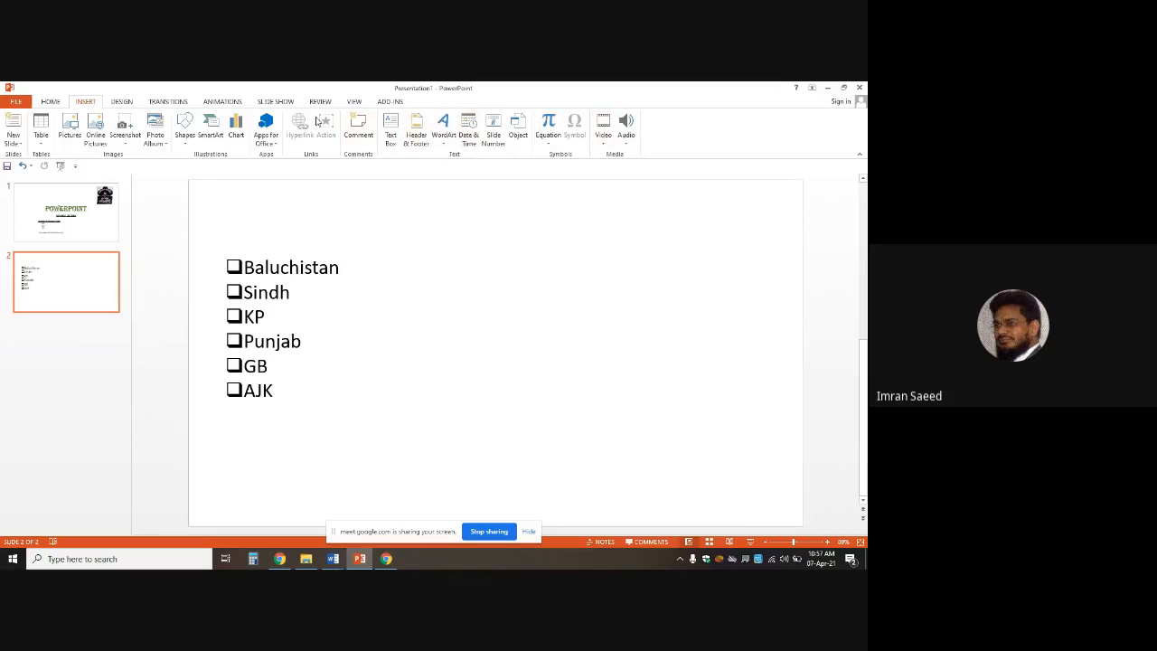
left_click(70, 127)
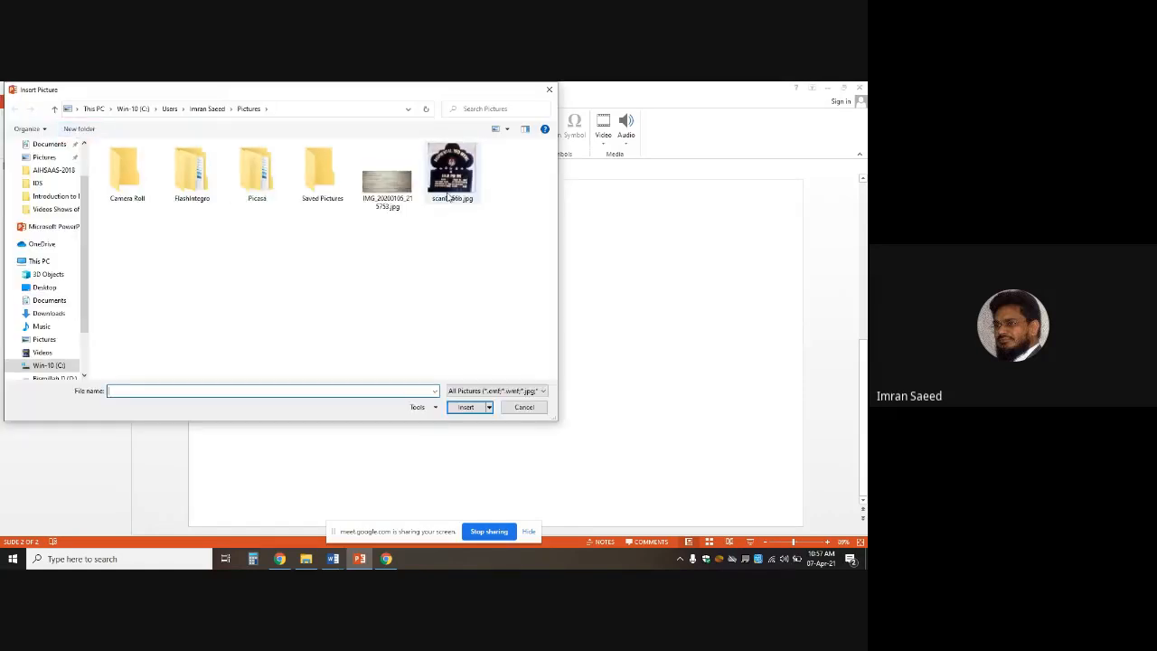
double_click(449, 172)
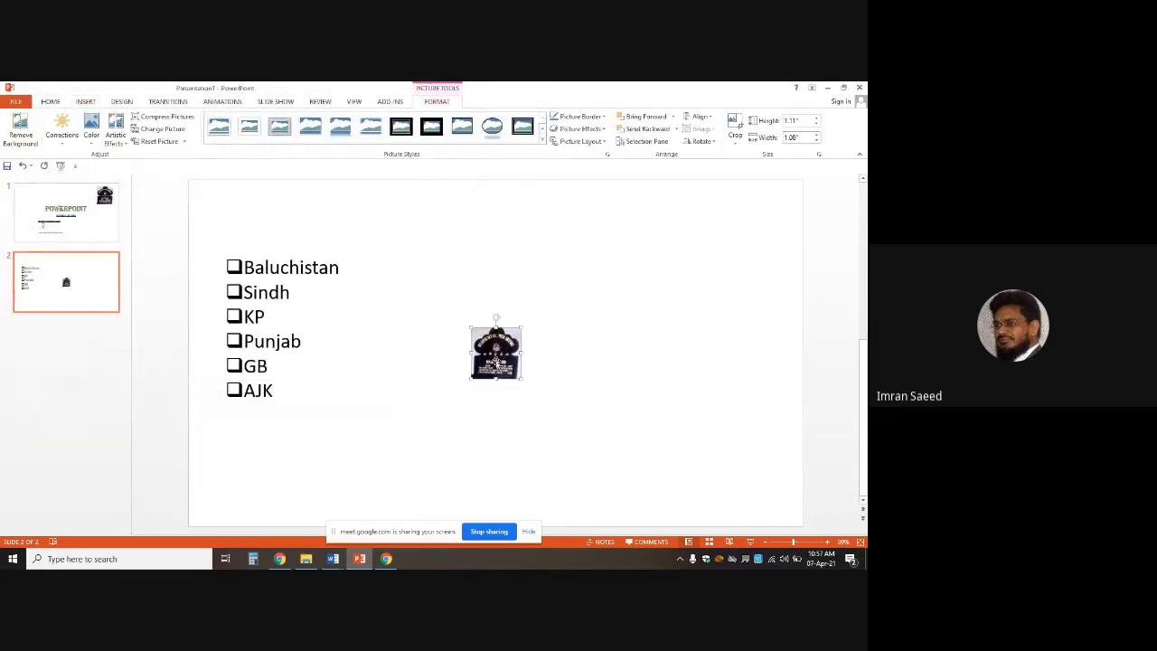
left_click_drag(495, 361, 551, 398)
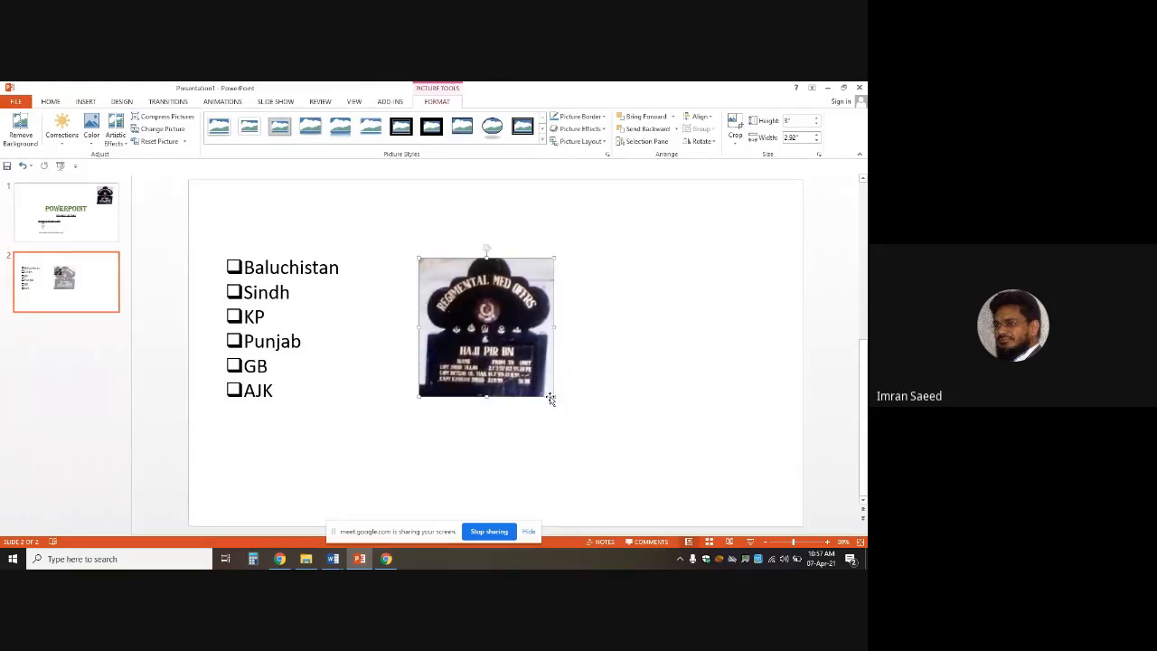
left_click(681, 400)
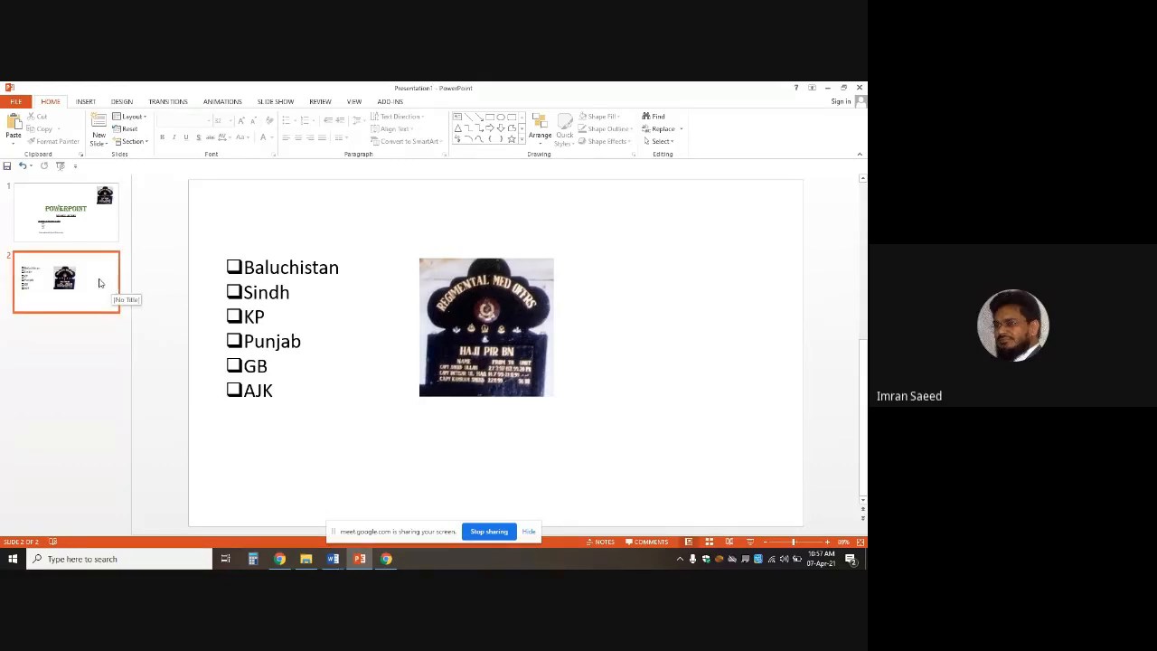
Duplicate slide 2 and delete the picture from the duplicate.
left_click(99, 143)
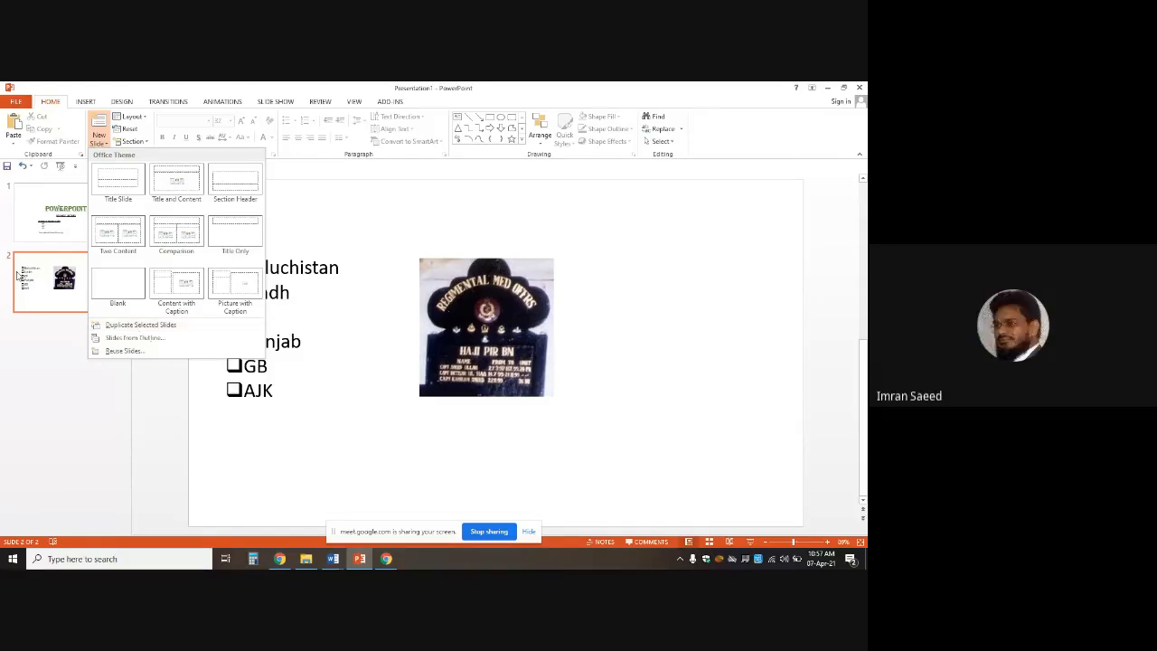
left_click(56, 283)
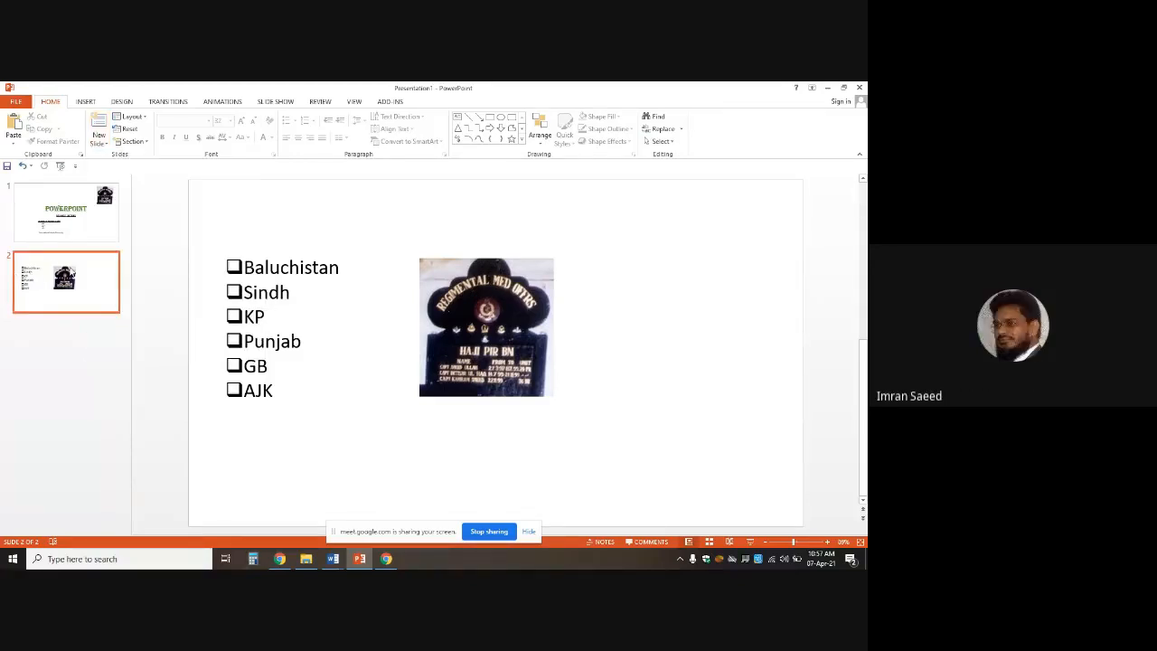
left_click(99, 141)
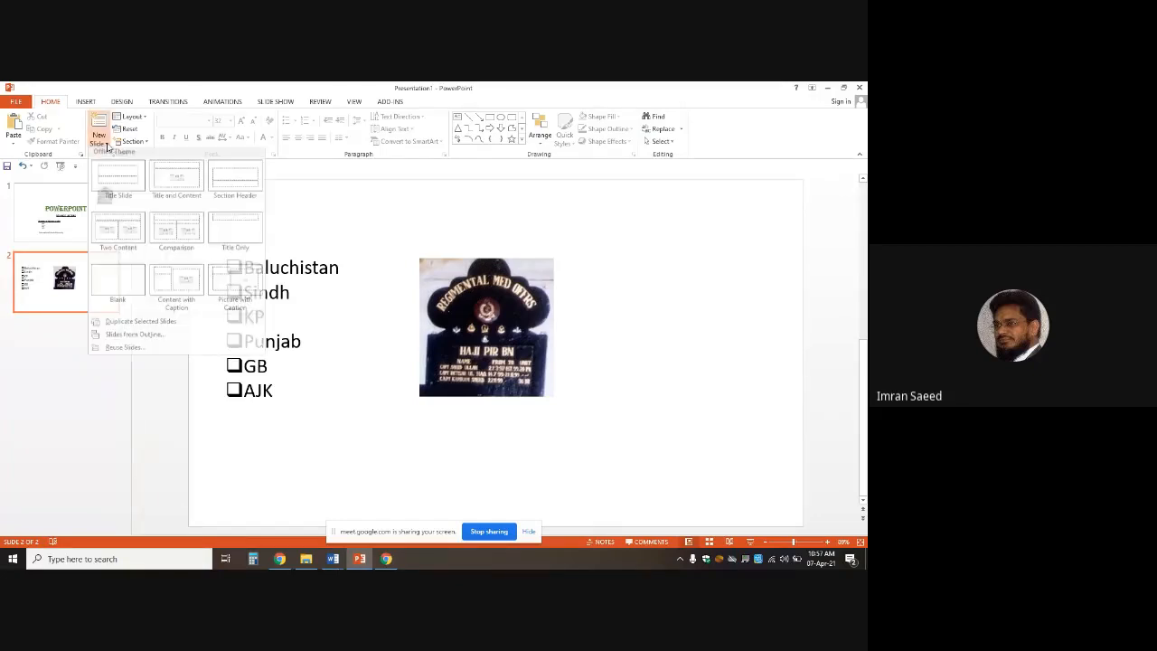
left_click(143, 326)
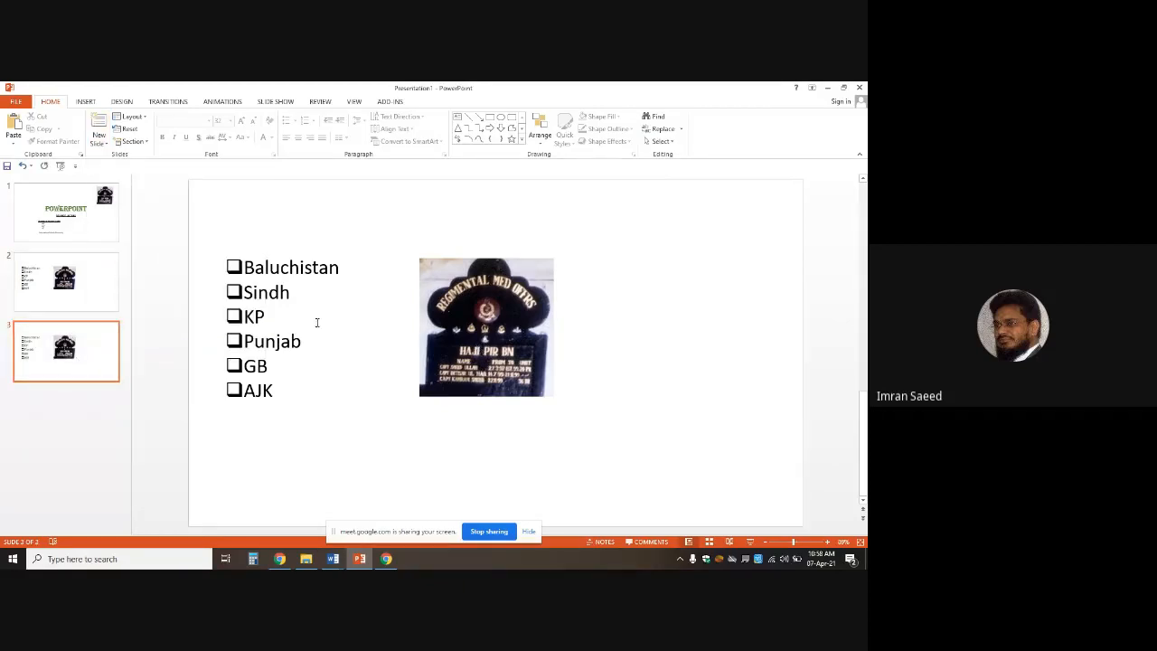
left_click(486, 349)
key("Delete")
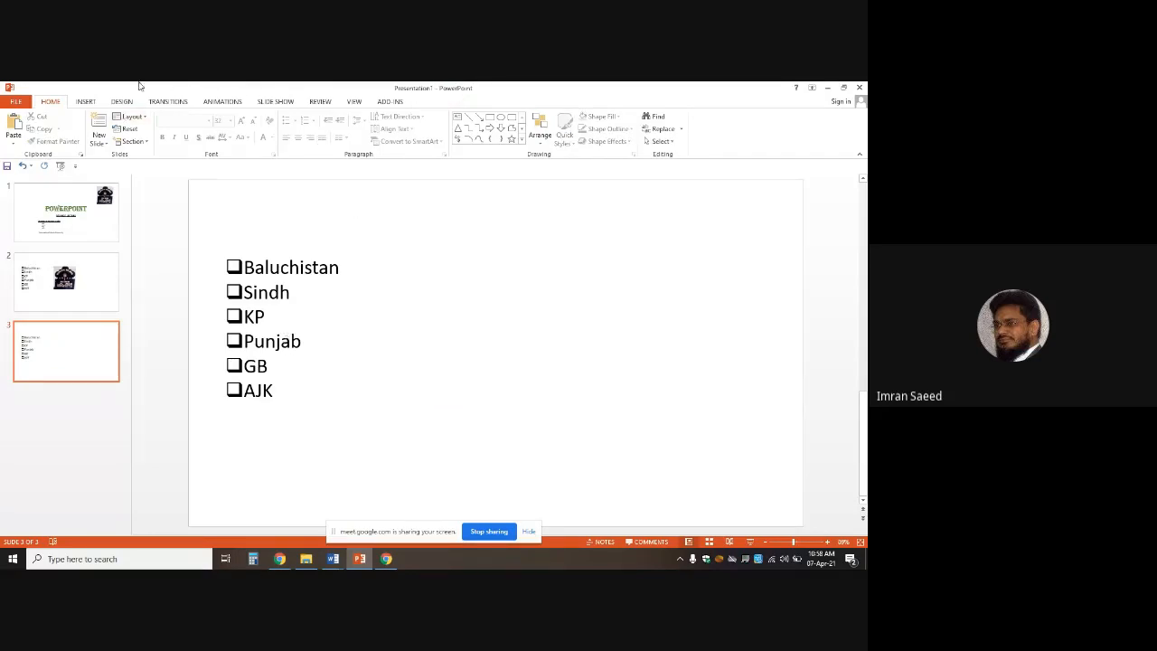
Insert the picture "Fullscreen capture 08-Dec-20 73105 PM.bmp" from the Screen Captures folder inside Picasa on slide 3.
left_click(86, 101)
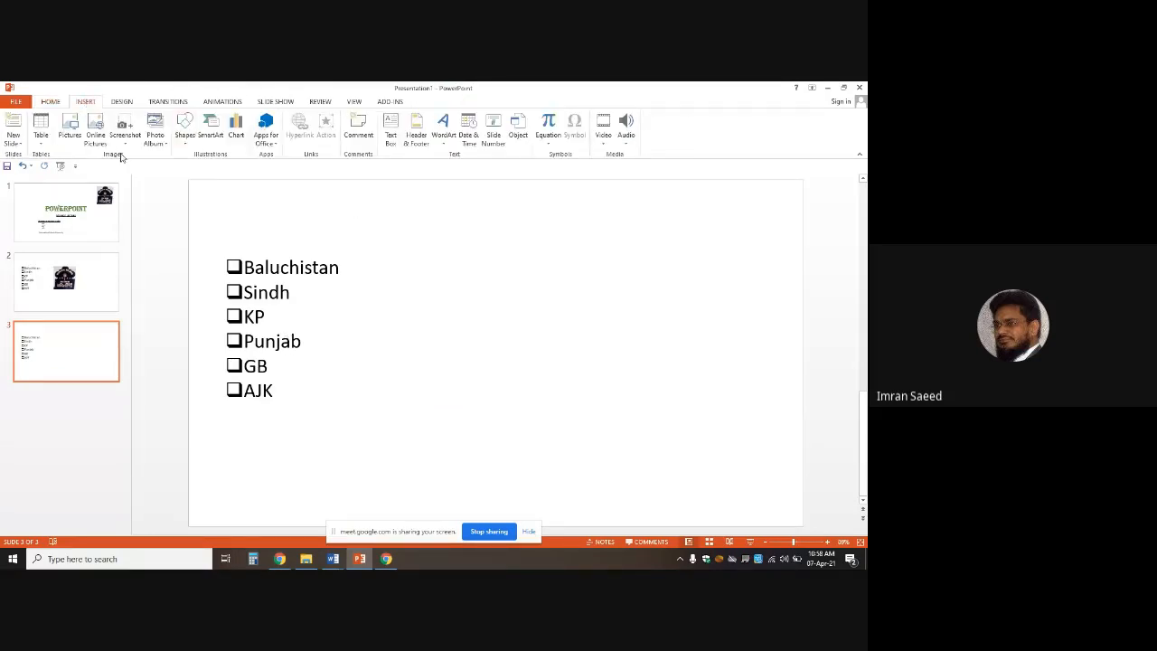
left_click(70, 129)
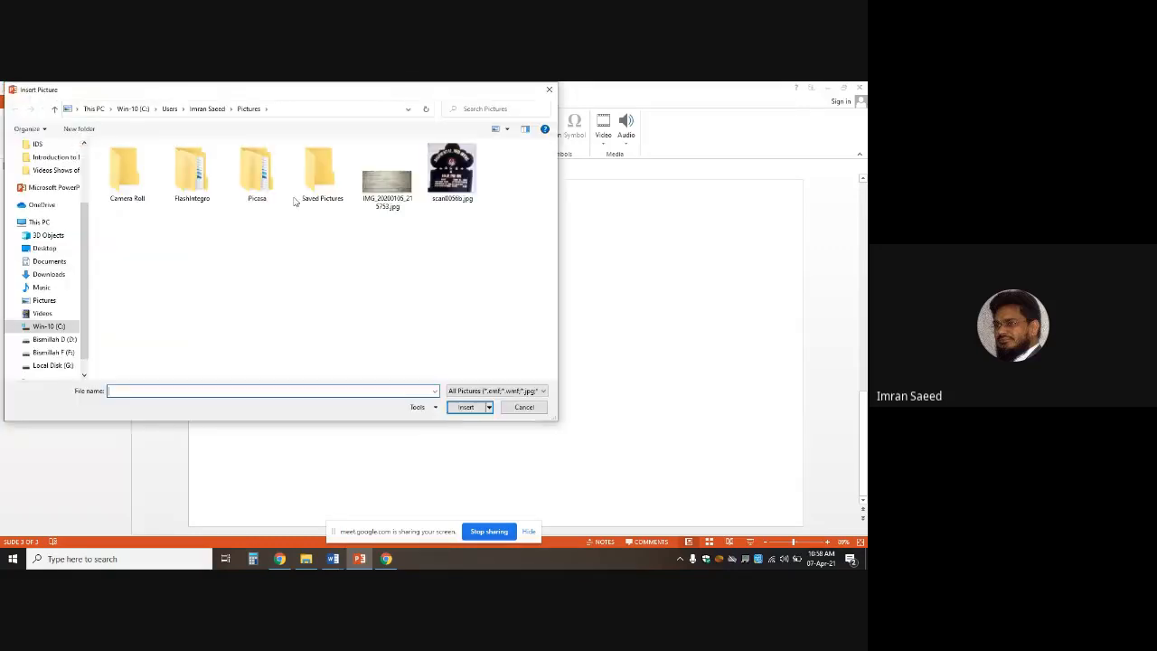
double_click(258, 195)
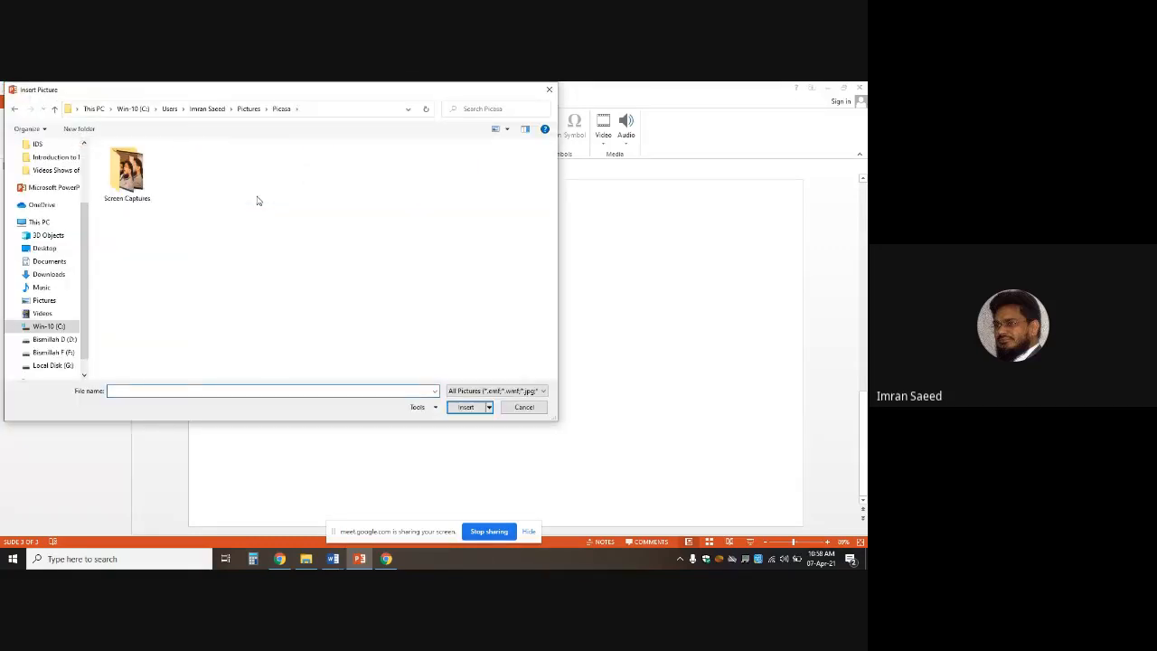
double_click(143, 181)
left_click(145, 189)
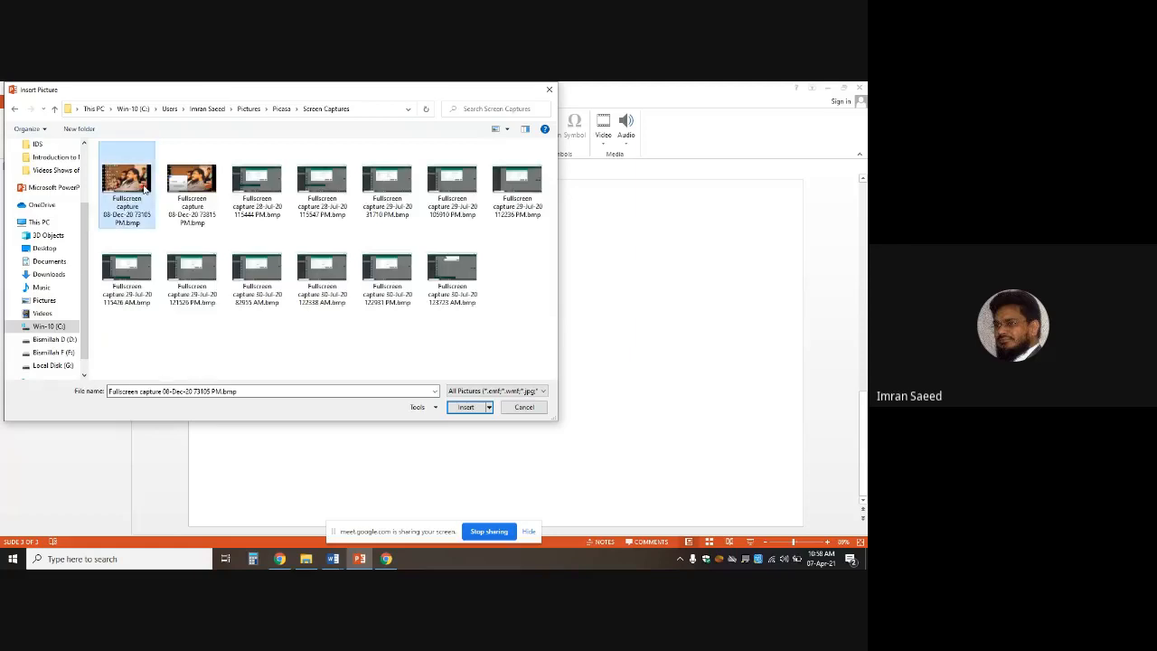
double_click(144, 188)
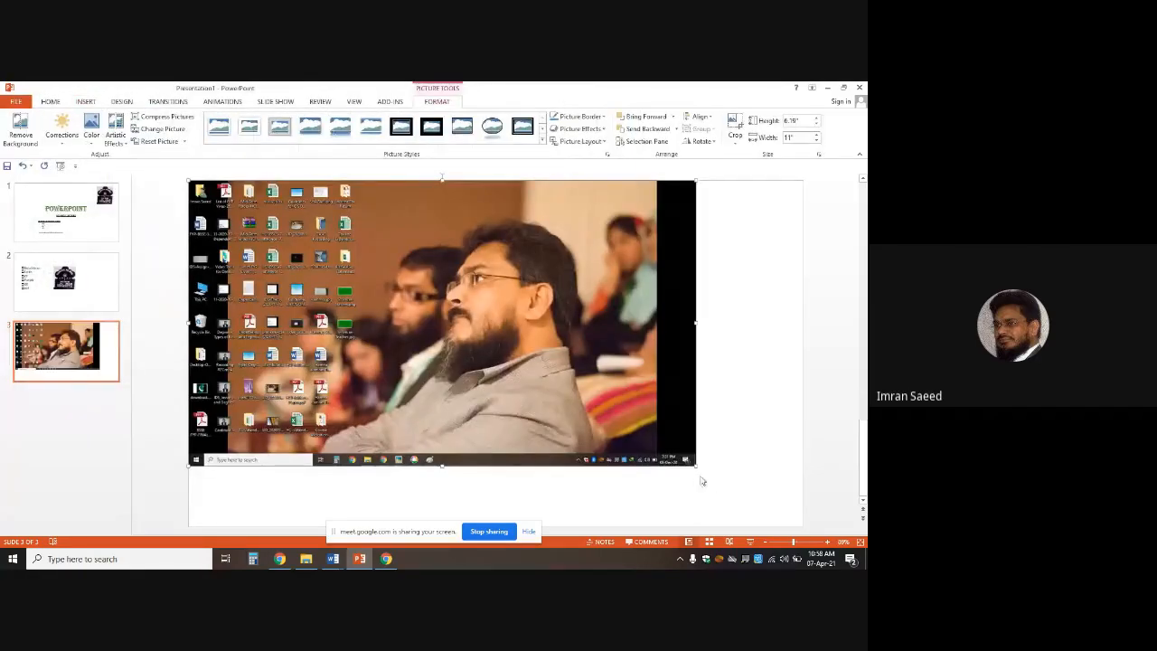
Shrink the inserted screen capture to about 2.46" by 4.37" and move it to the empty area beside the province list.
left_click_drag(697, 466, 390, 293)
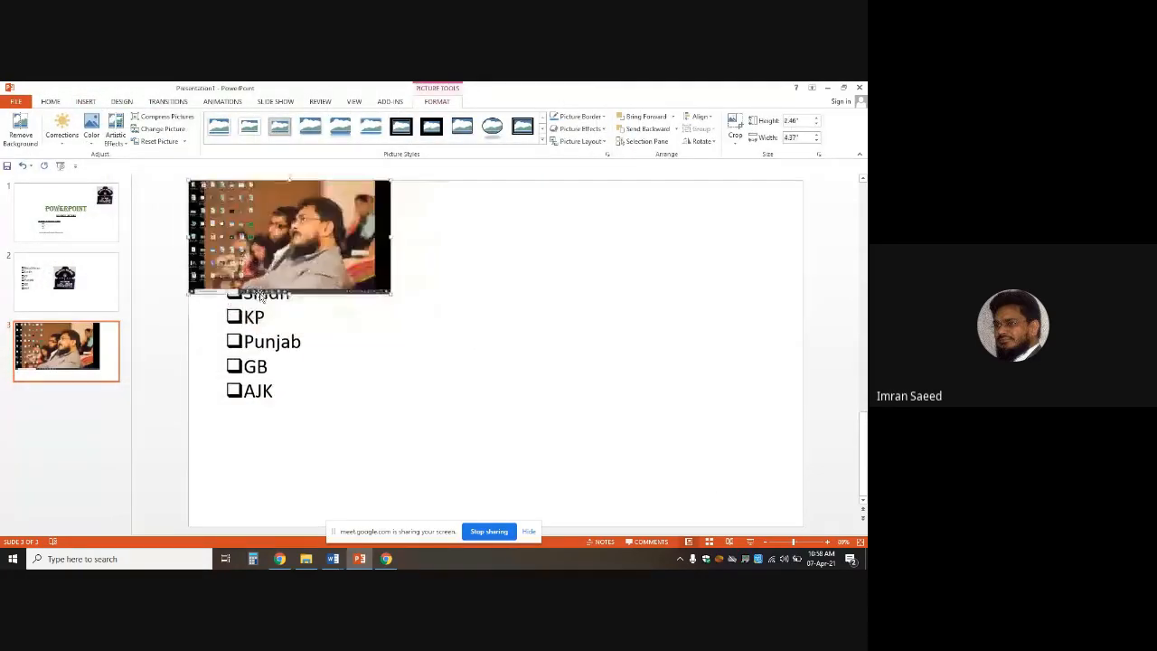
left_click_drag(249, 218, 486, 318)
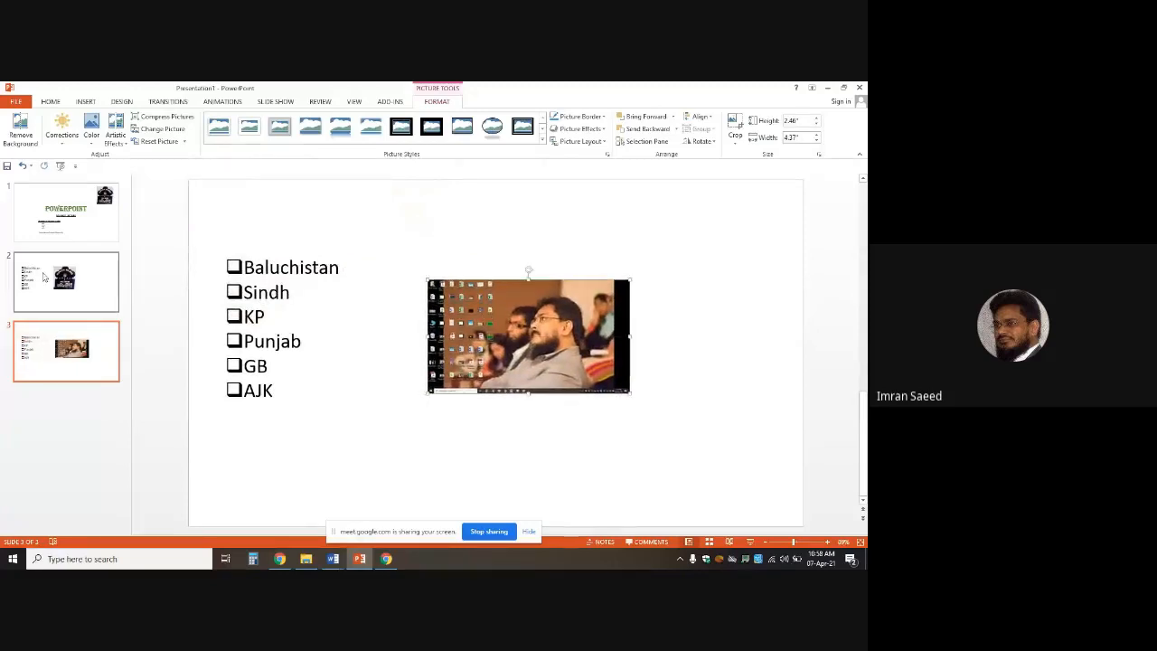
left_click(42, 277)
left_click(79, 357)
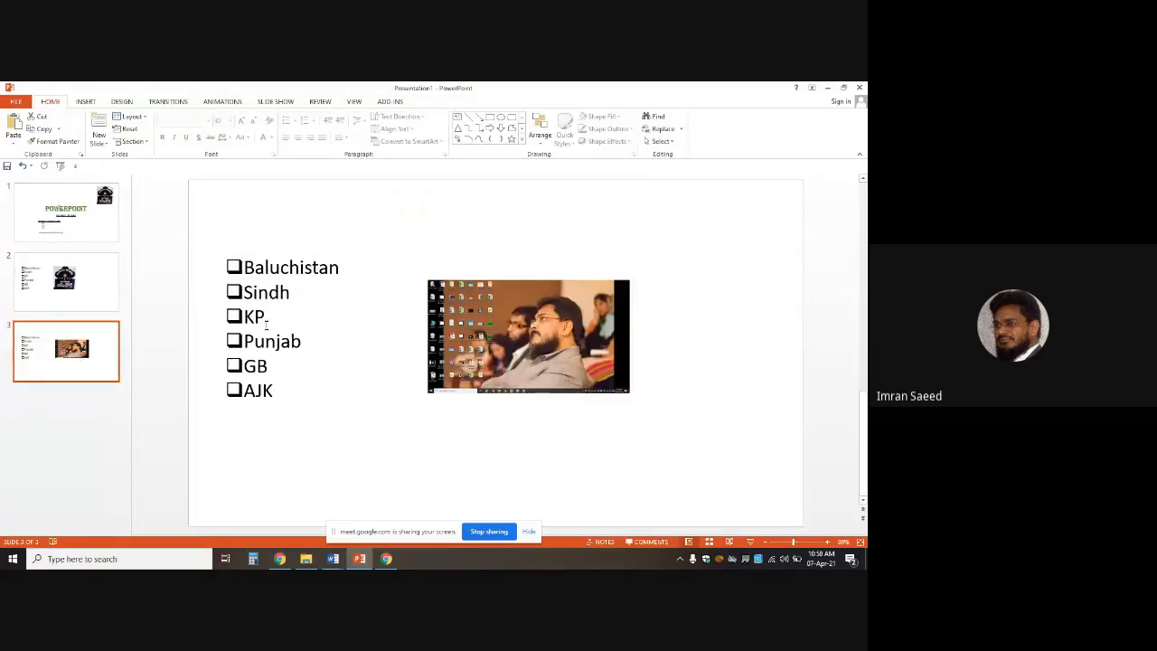
left_click(266, 320)
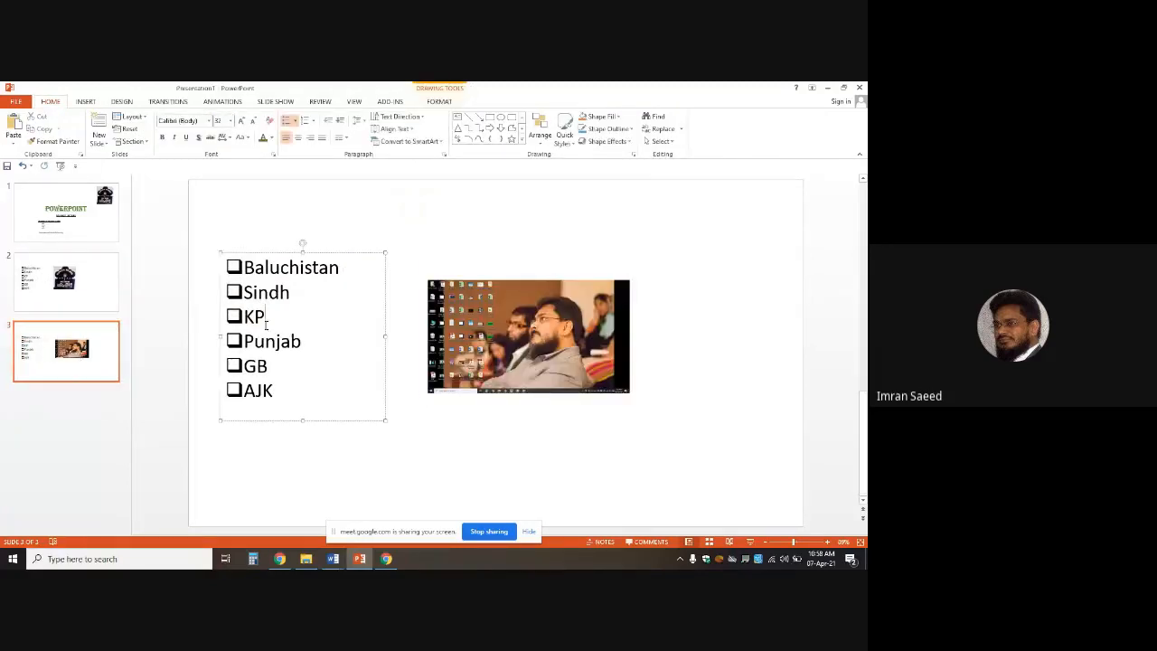
left_click(497, 344)
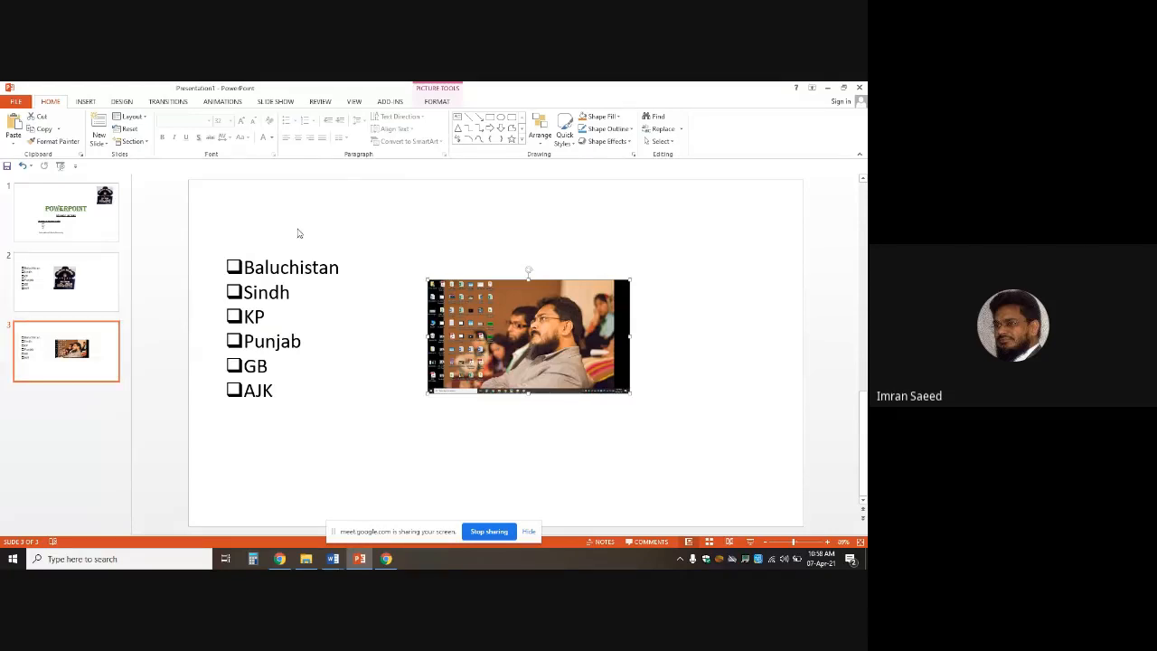